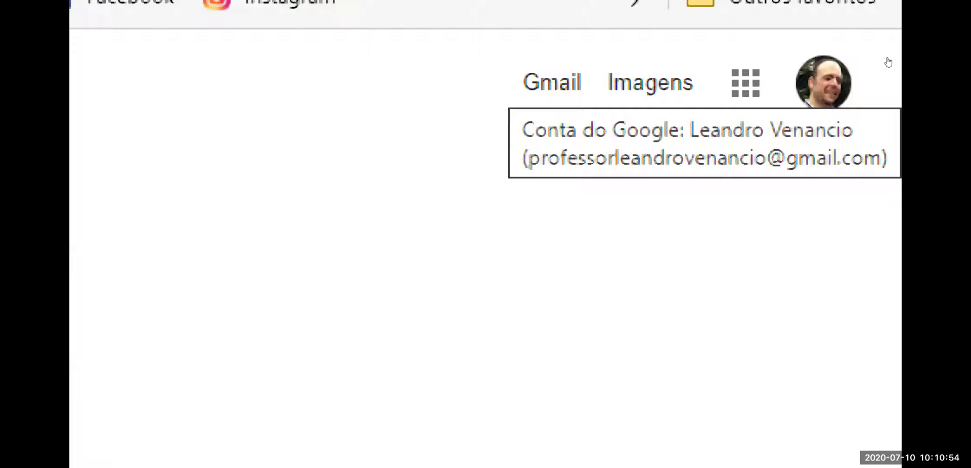
Point out the active account's e-mail address in the Google account menu and sign out of the accounts.
left_click(888, 62)
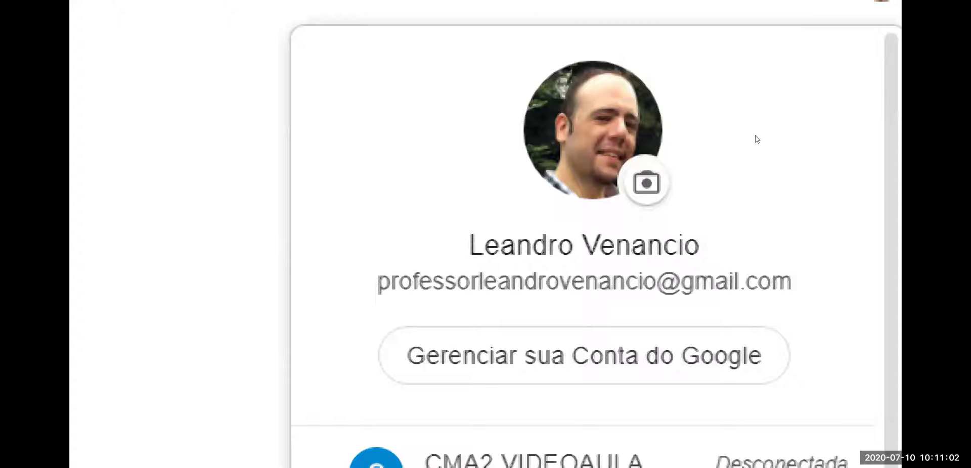
left_click_drag(377, 281, 771, 282)
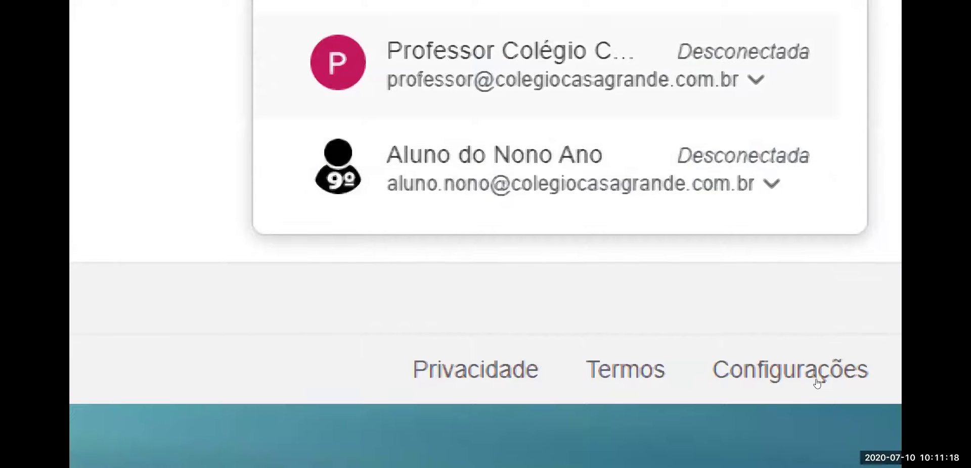
scroll(815, 382, "down", 3)
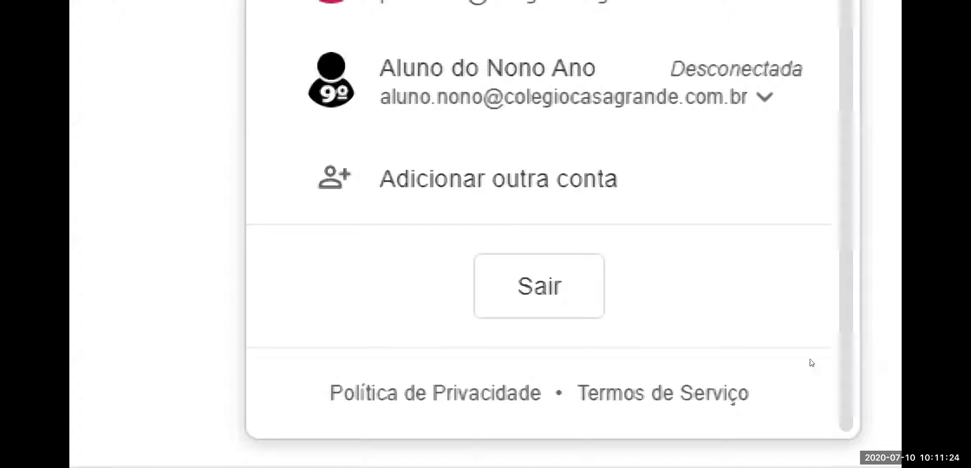
left_click(539, 286)
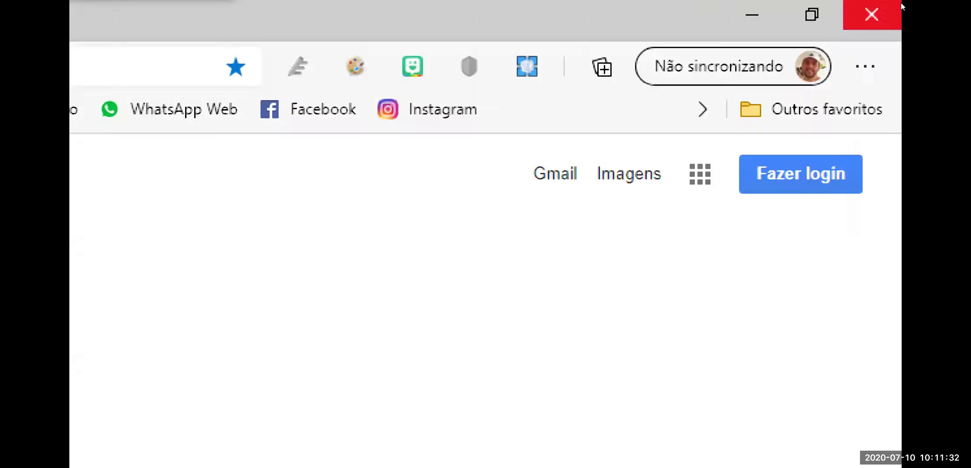
Sign in to Google with the second account listed in the account chooser.
left_click(812, 183)
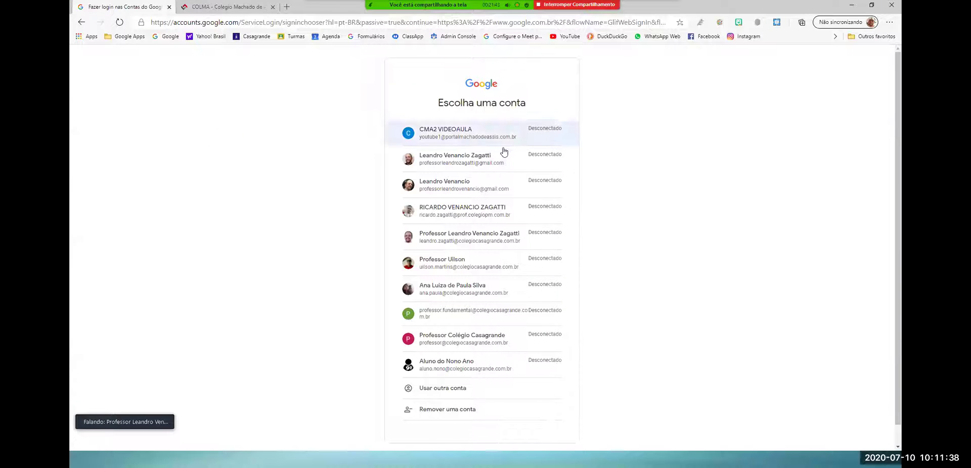
left_click(479, 158)
left_click(555, 275)
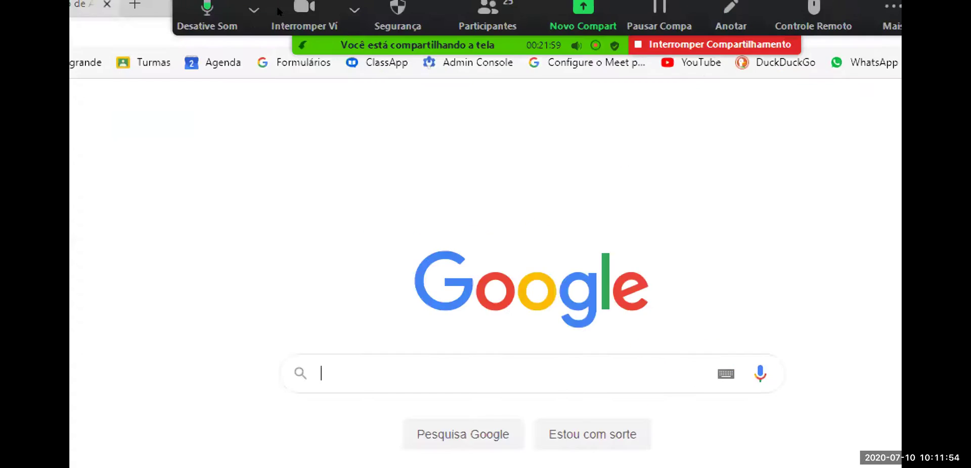
Search Google for "aplicativos do google education".
left_click(449, 189)
type("apl")
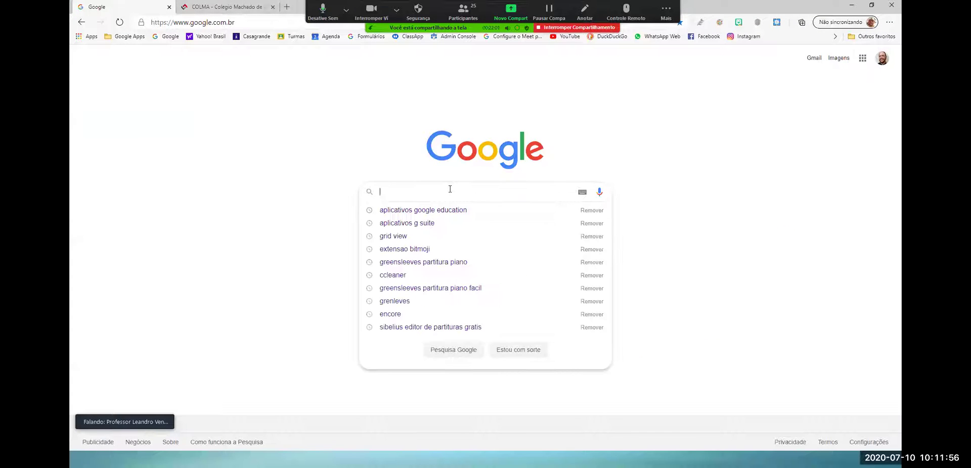
type("icativ")
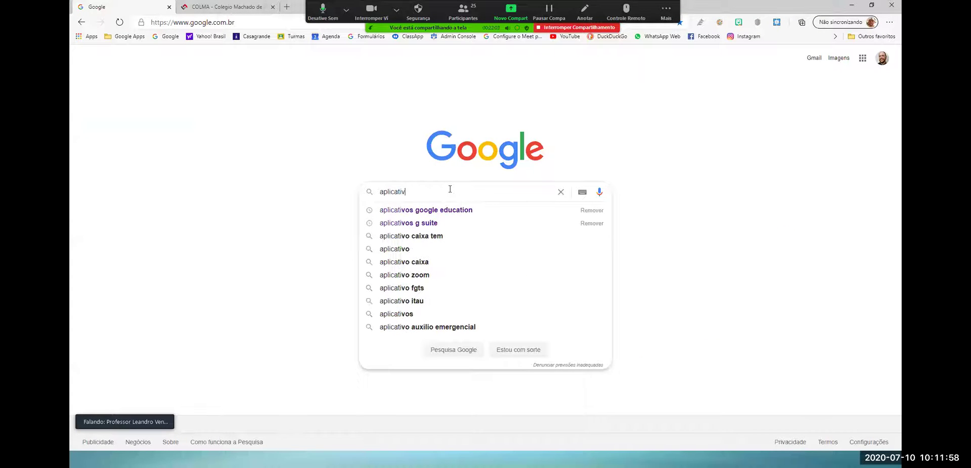
type("os do go")
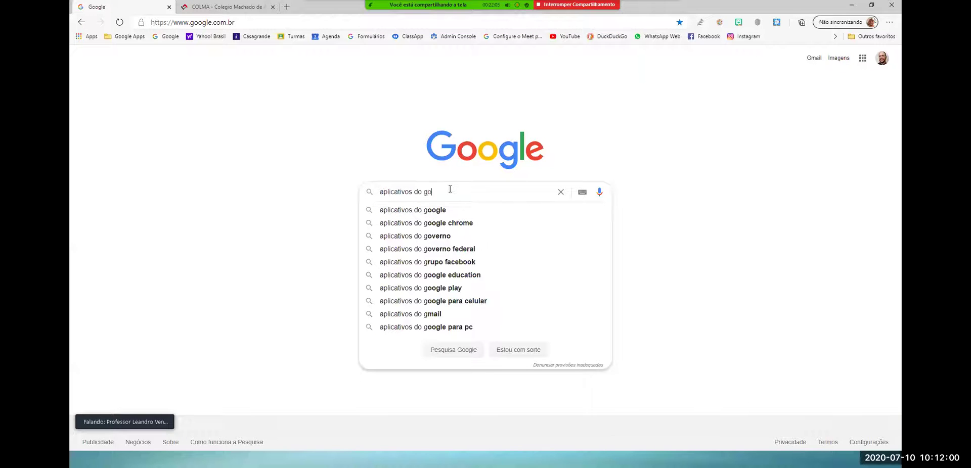
type("ogle educatio")
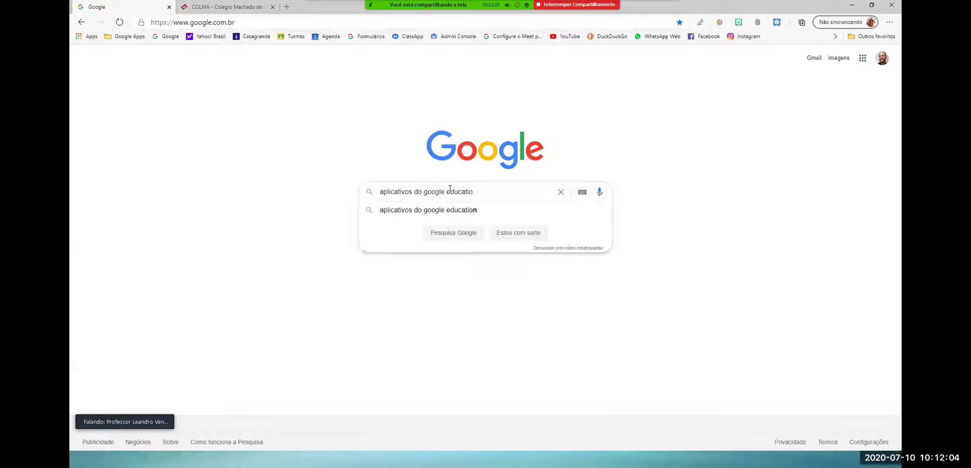
type("n")
key("Return")
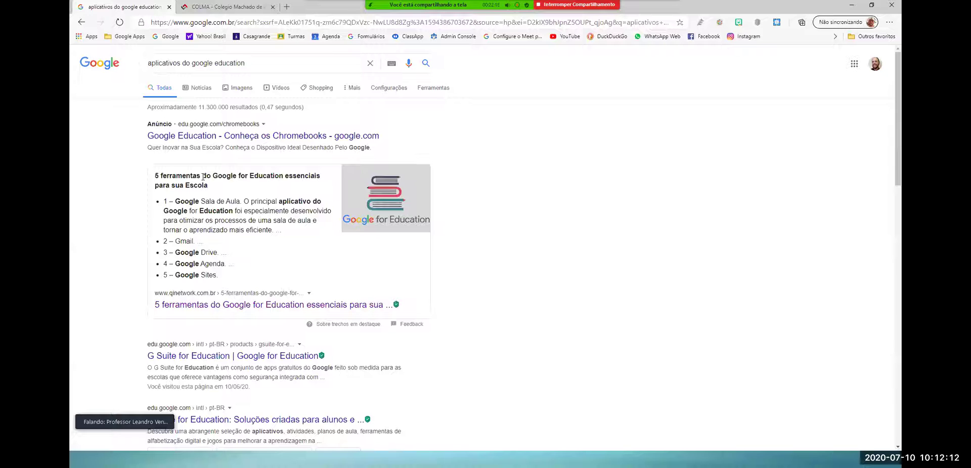
Look over the advertised Google Education page from the search results and return to the results.
left_click(231, 141)
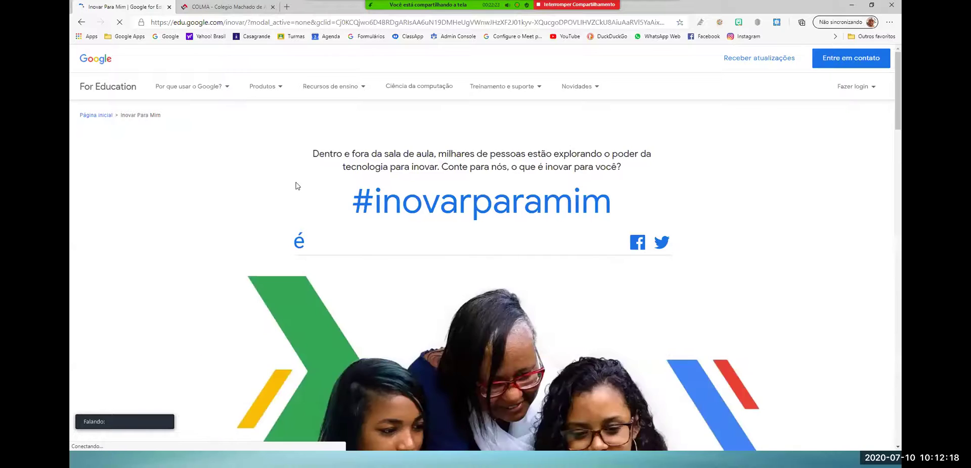
scroll(295, 181, "down", 20)
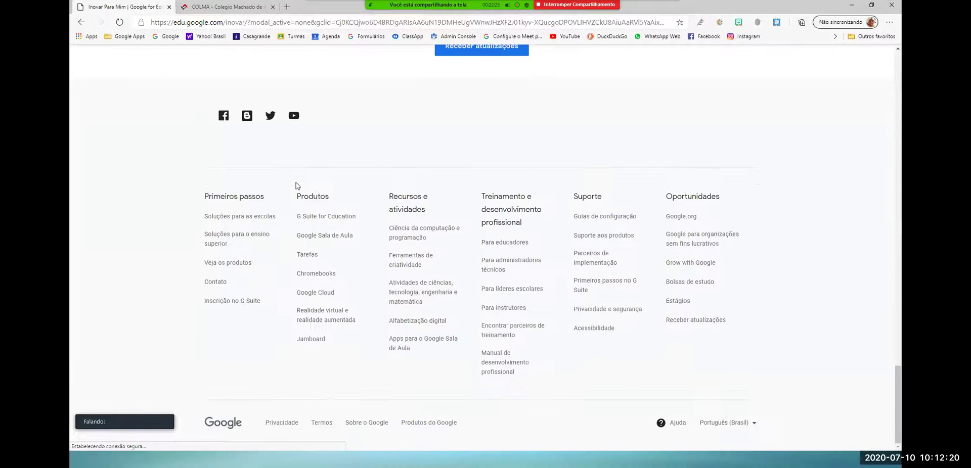
scroll(323, 207, "up", 15)
key("alt+Left")
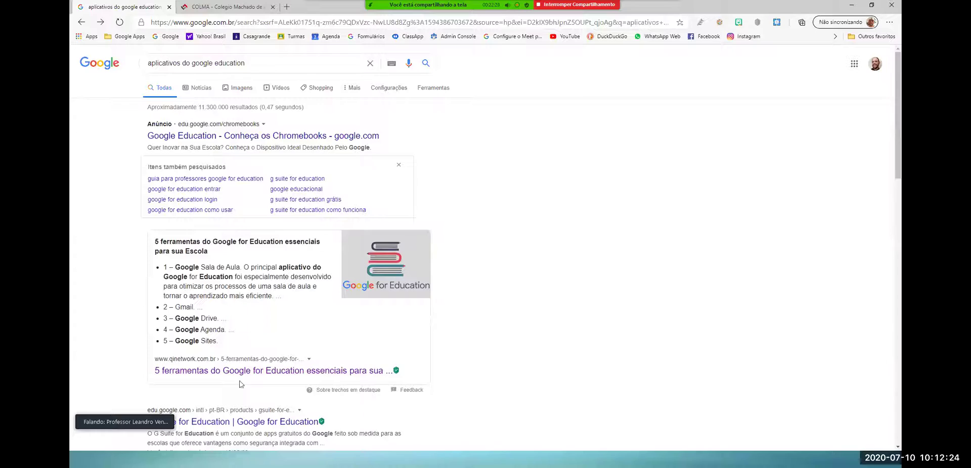
Read through the article "5 ferramentas do Google for Education essenciais para sua Escola" and return to the search results.
left_click(243, 375)
scroll(384, 281, "down", 10)
scroll(385, 281, "down", 6)
scroll(385, 278, "up", 8)
scroll(384, 276, "up", 8)
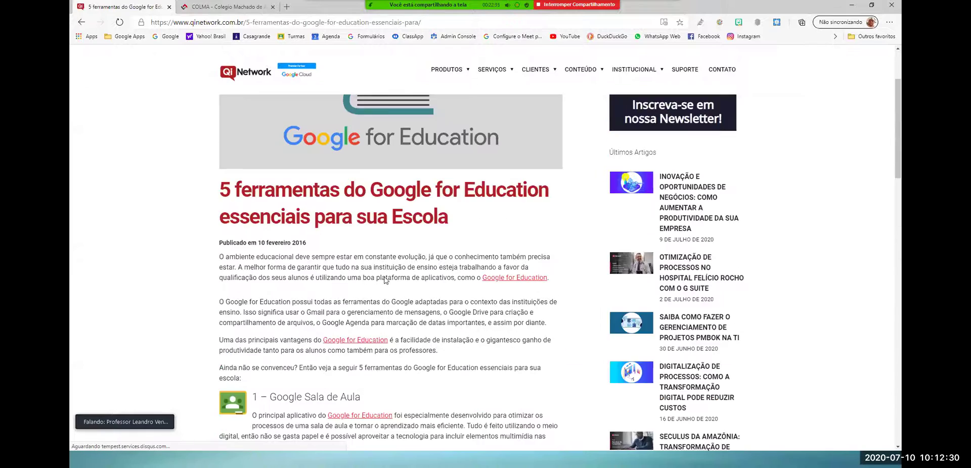
scroll(386, 279, "down", 10)
scroll(385, 279, "up", 3)
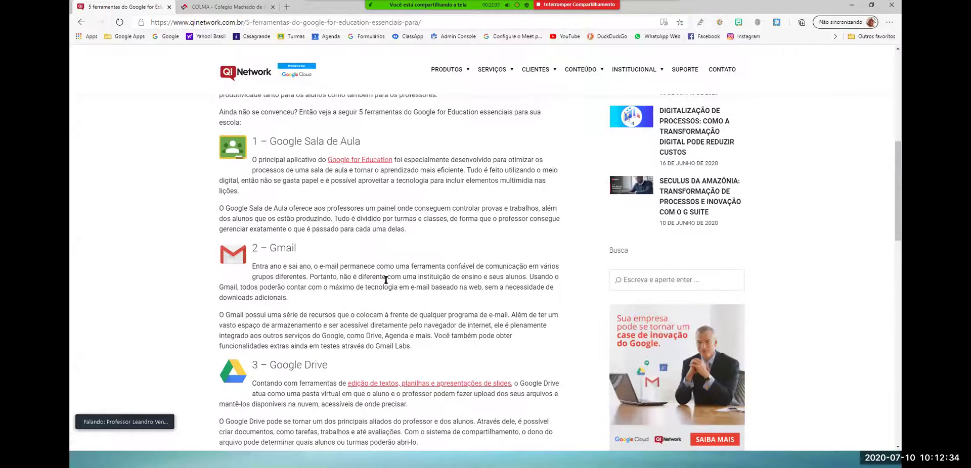
scroll(386, 280, "down", 7)
scroll(385, 282, "up", 7)
scroll(384, 282, "up", 10)
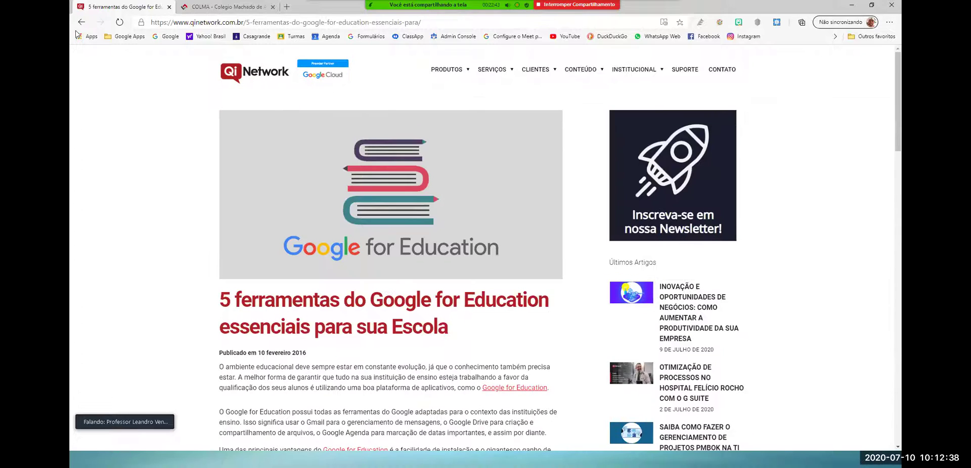
left_click(81, 22)
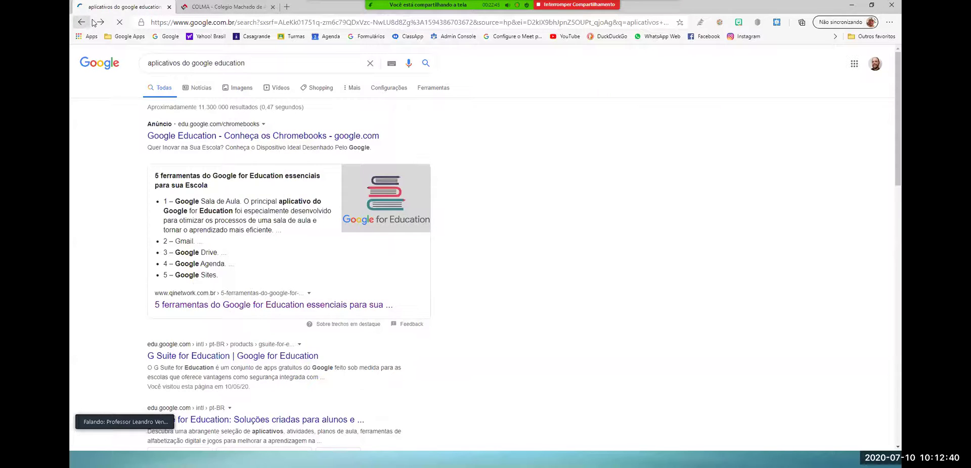
Go back to the Google home page and review all the apps available in the Google Apps launcher.
left_click(169, 37)
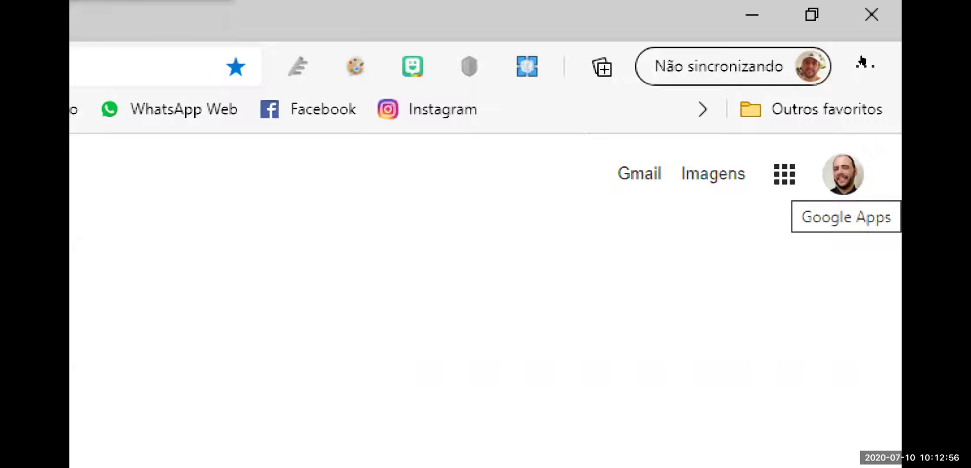
left_click(784, 174)
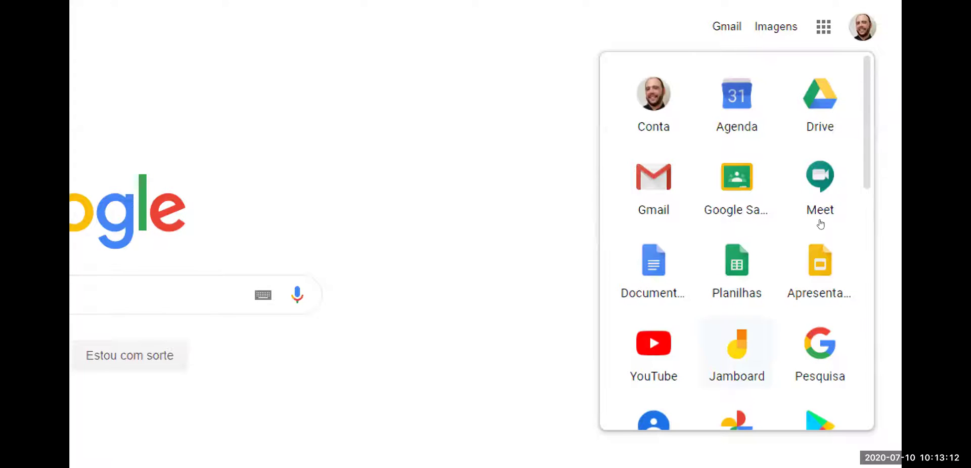
scroll(860, 217, "down", 2)
scroll(860, 218, "down", 2)
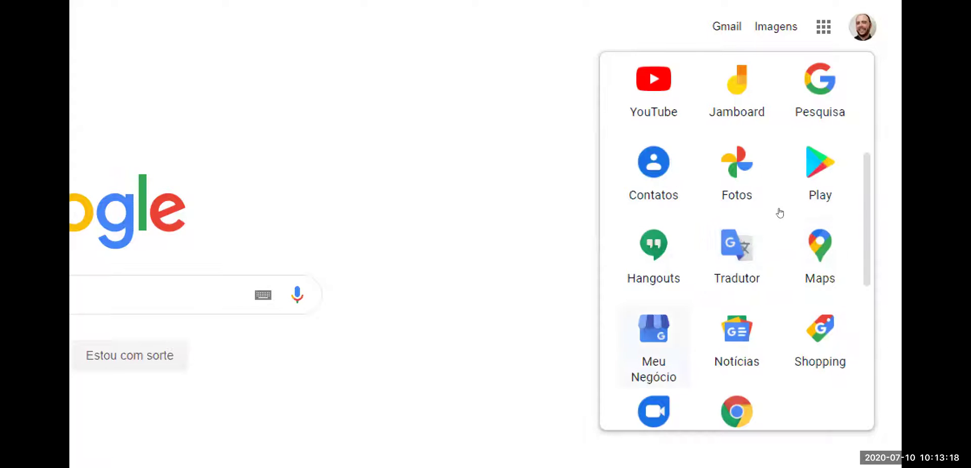
scroll(854, 207, "down", 4)
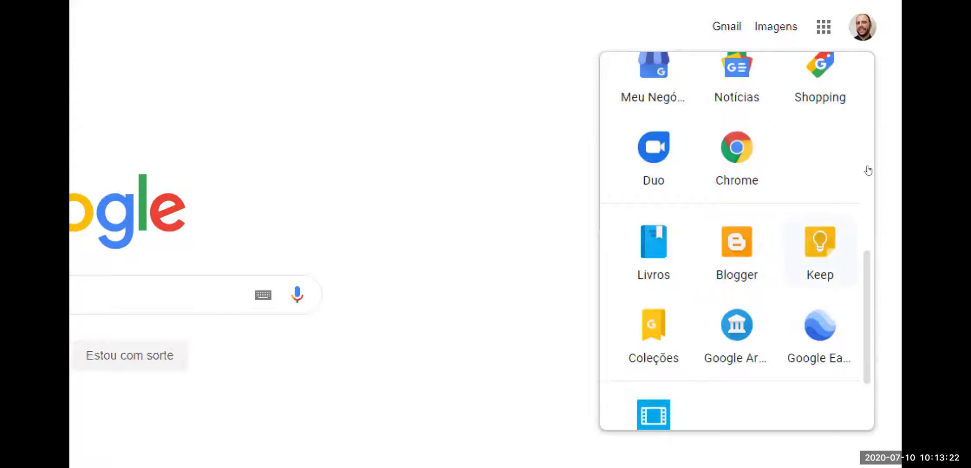
scroll(783, 216, "down", 2)
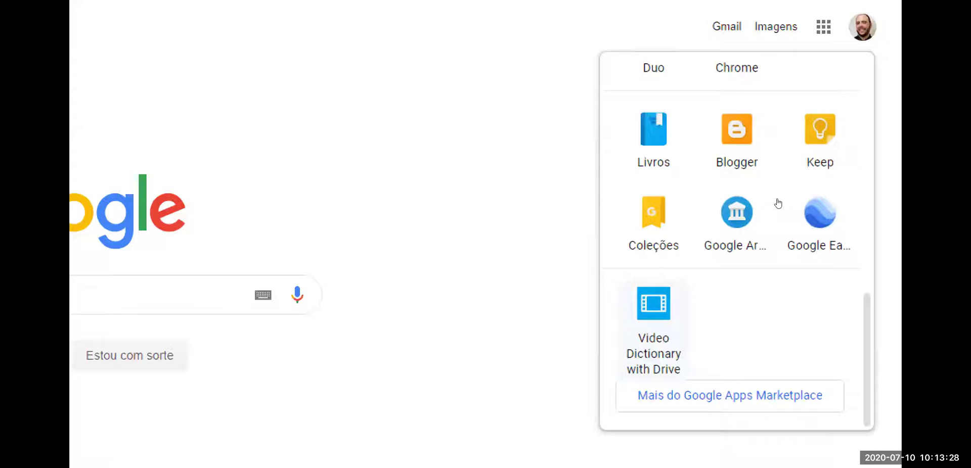
key("Escape")
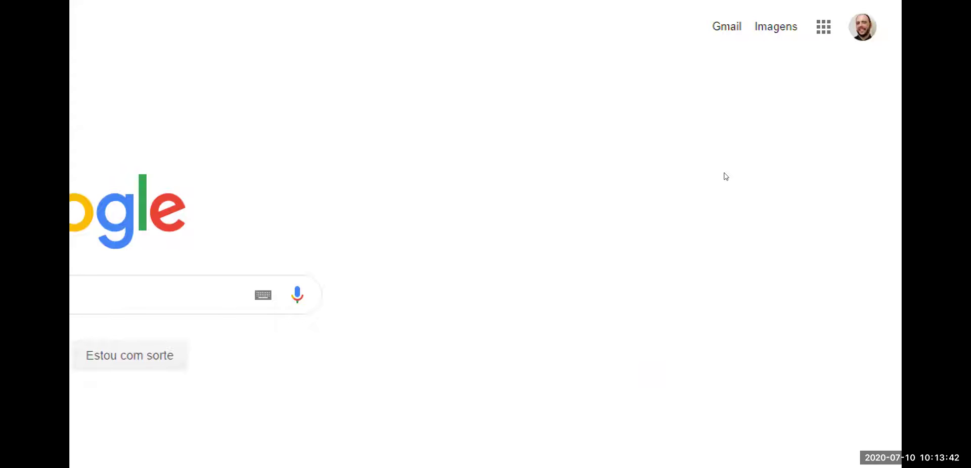
Open the Zoom meeting's chat while the screen is being shared.
mouse_move(760, 2)
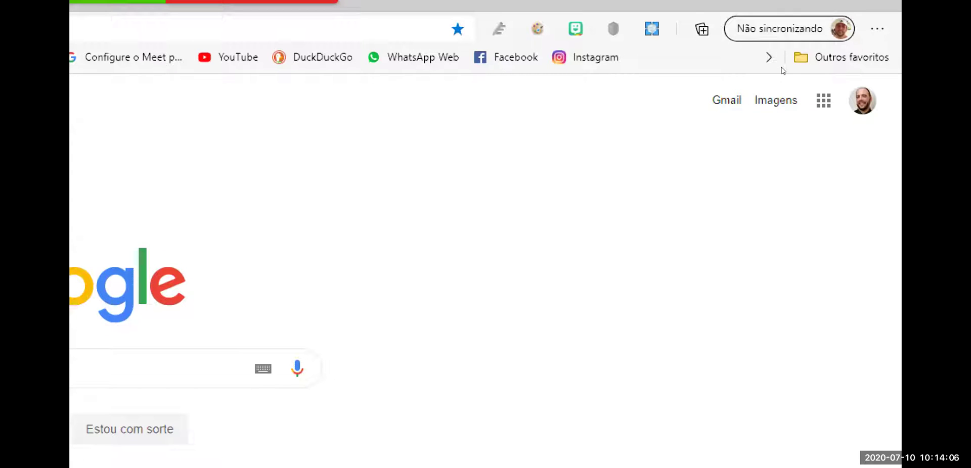
left_click(430, 10)
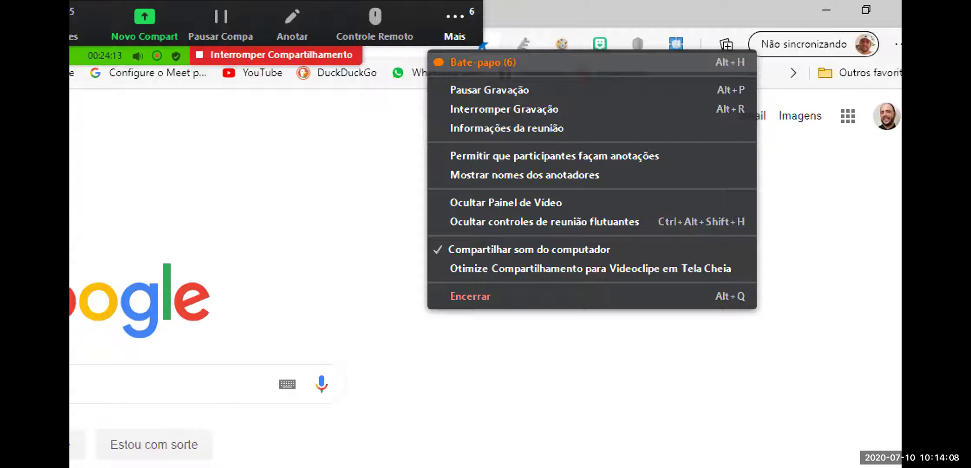
left_click(483, 62)
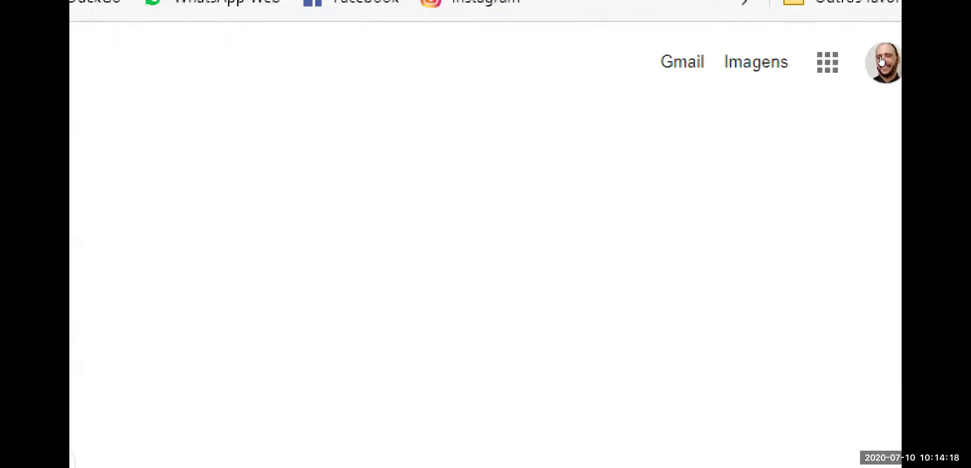
Open the account's Gmail inbox from the Google home page and start composing a new message.
left_click(816, 63)
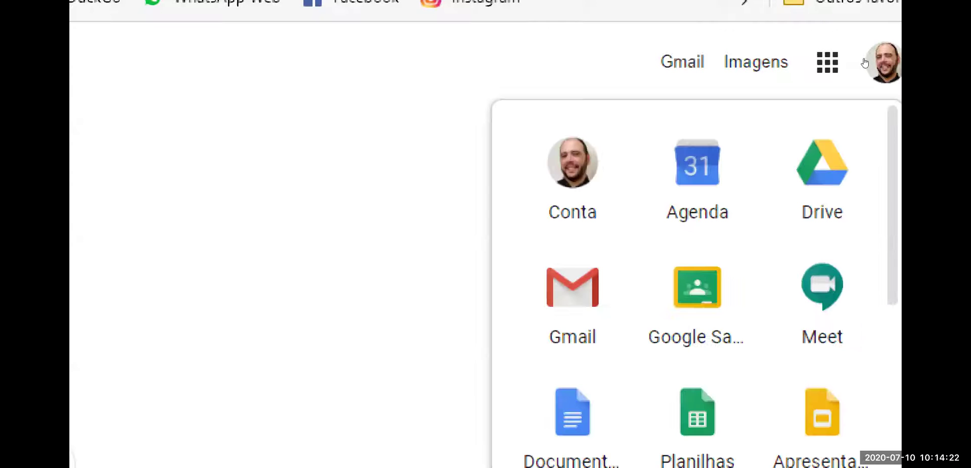
left_click(778, 142)
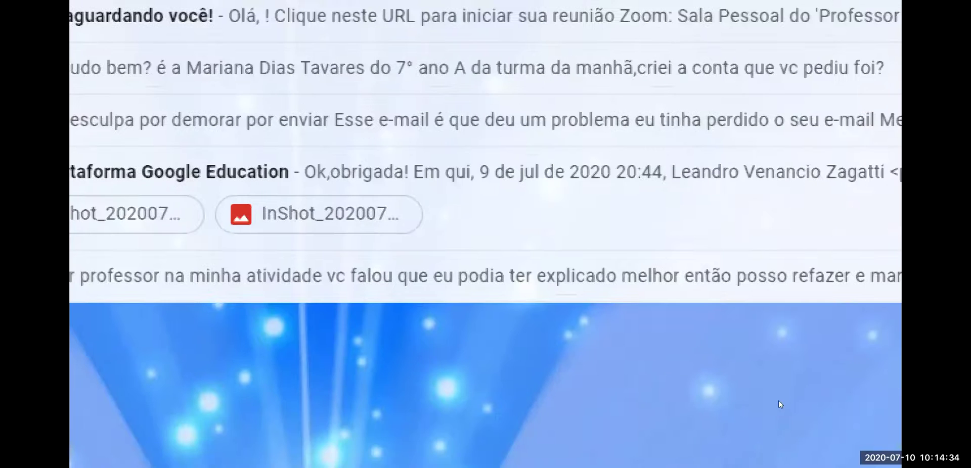
left_click(657, 260)
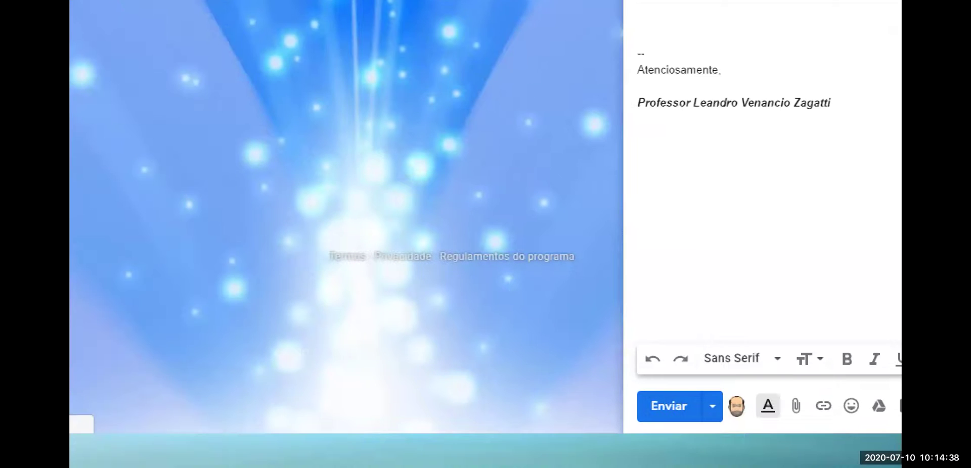
Switch to the Notepad note holding the sample lesson e-mail and clear its text selection.
key("super")
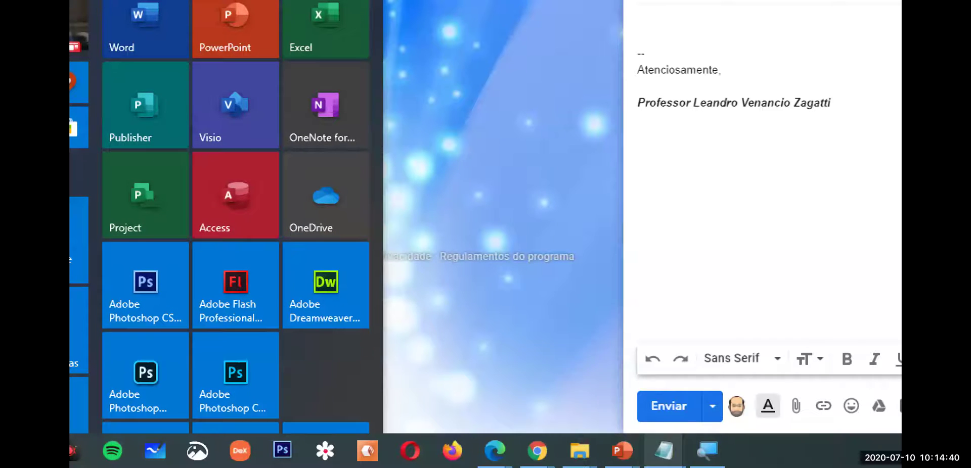
mouse_move(664, 450)
left_click(615, 424)
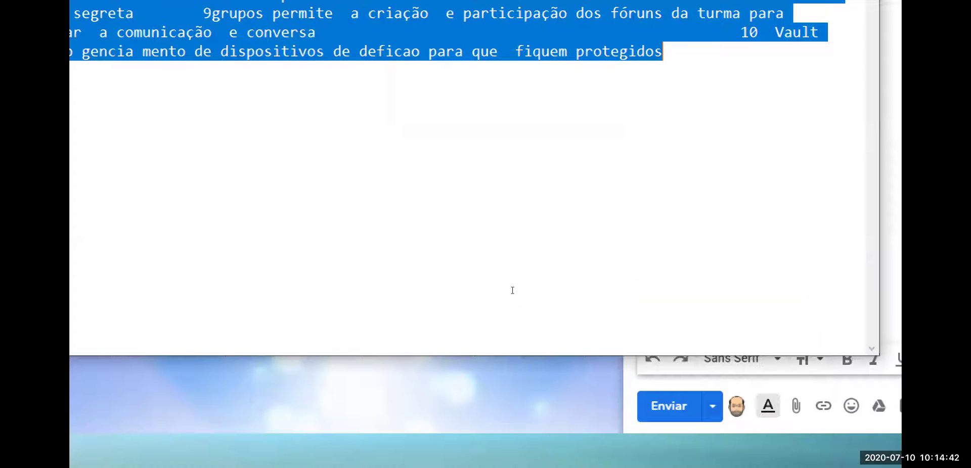
left_click(473, 275)
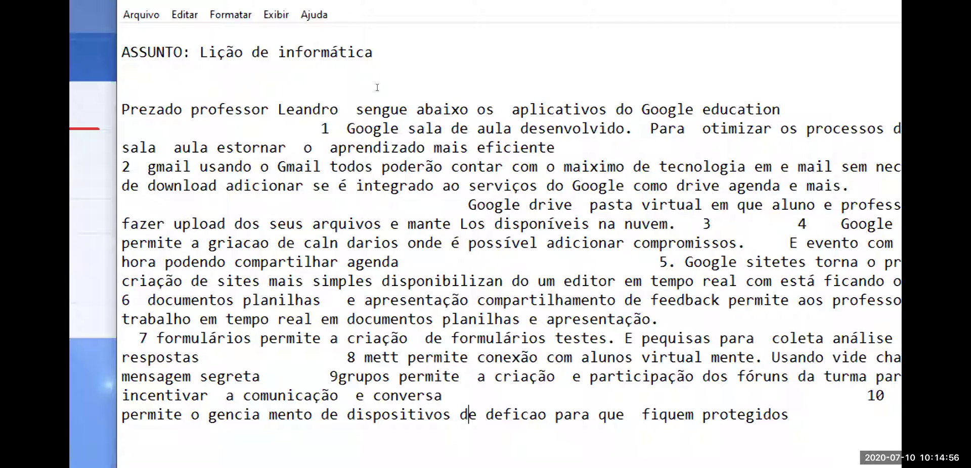
Highlight the subject line "ASSUNTO: Lição de informática" and, separately, the message body describing the Google education apps.
left_click_drag(133, 53, 436, 77)
left_click(445, 84)
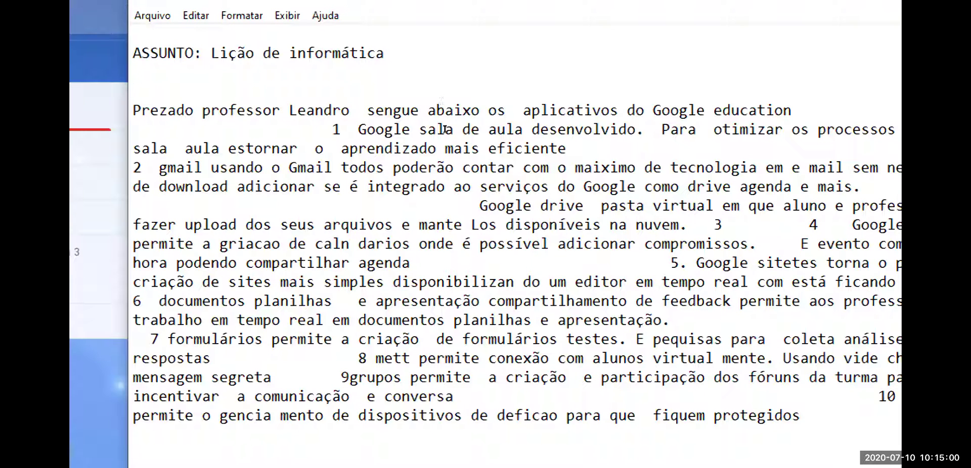
left_click_drag(141, 110, 756, 416)
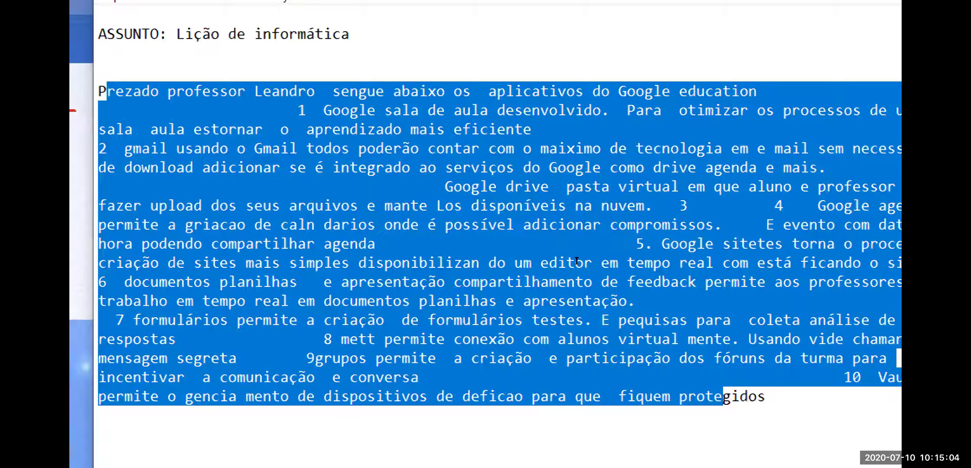
Copy the entire message body from the sample note and return to the new message in Gmail.
left_click(801, 415)
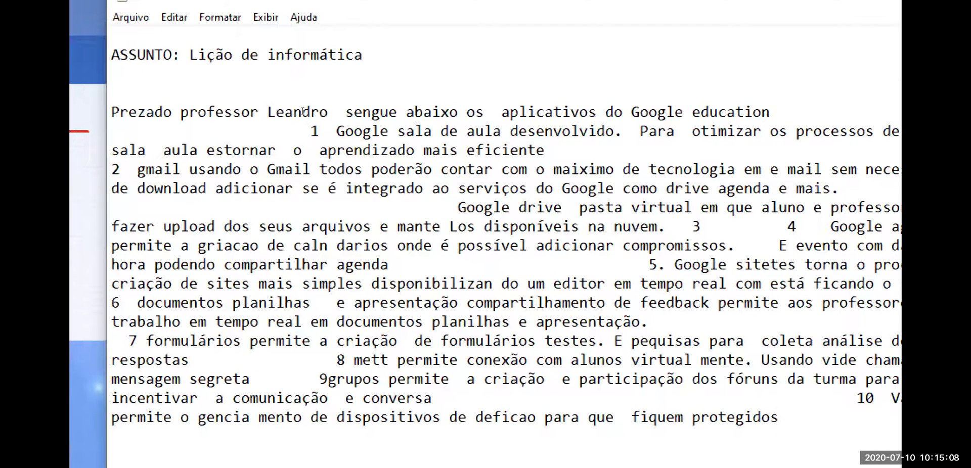
left_click_drag(111, 112, 779, 418)
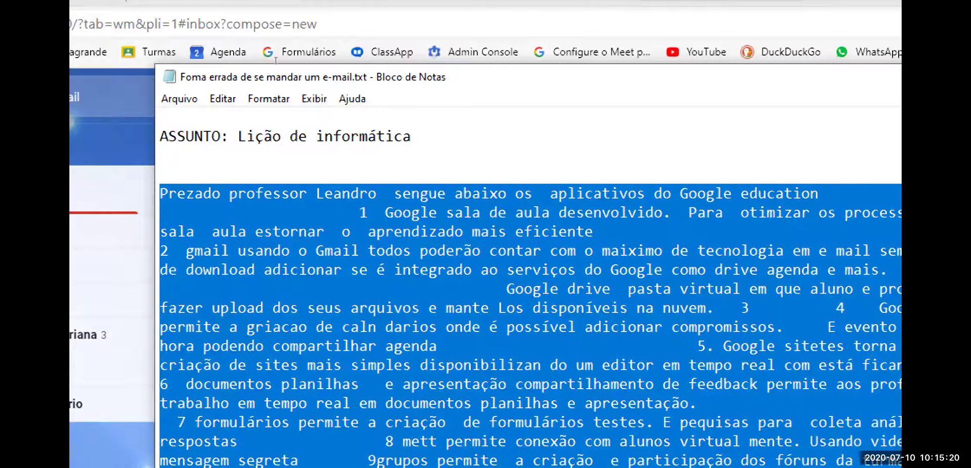
left_click(276, 61)
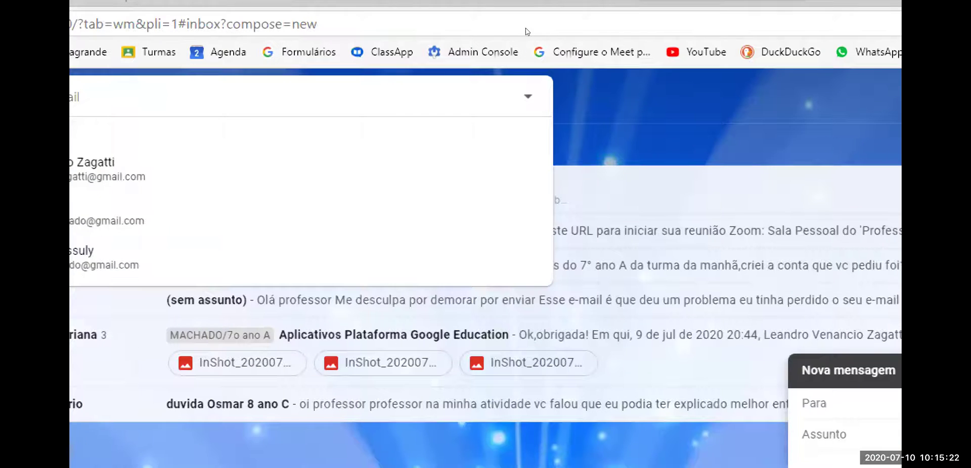
left_click(567, 59)
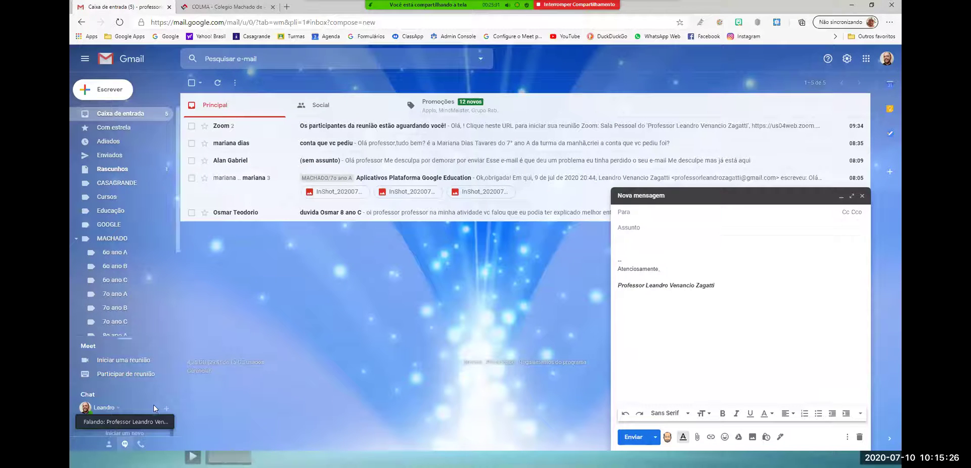
Show the Zoom participants list and address the new message to the professor's Gmail contact found with "pro".
mouse_move(154, 409)
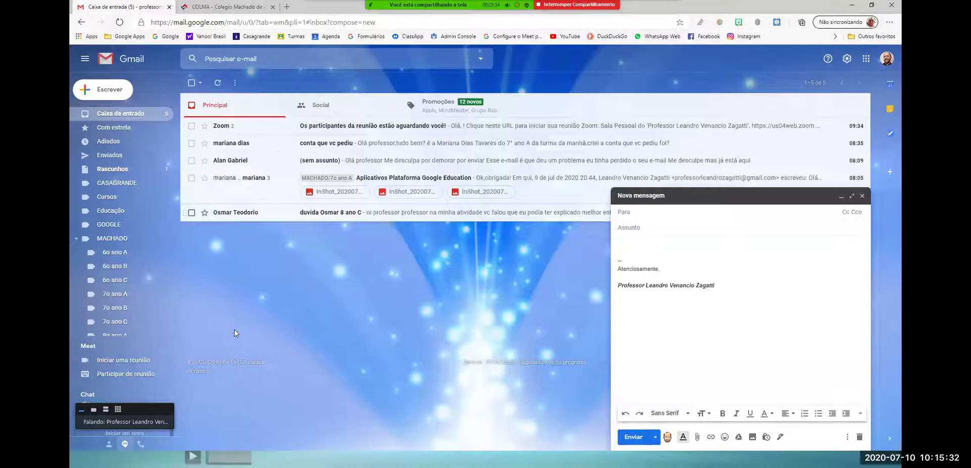
left_click(632, 217)
key("alt+u")
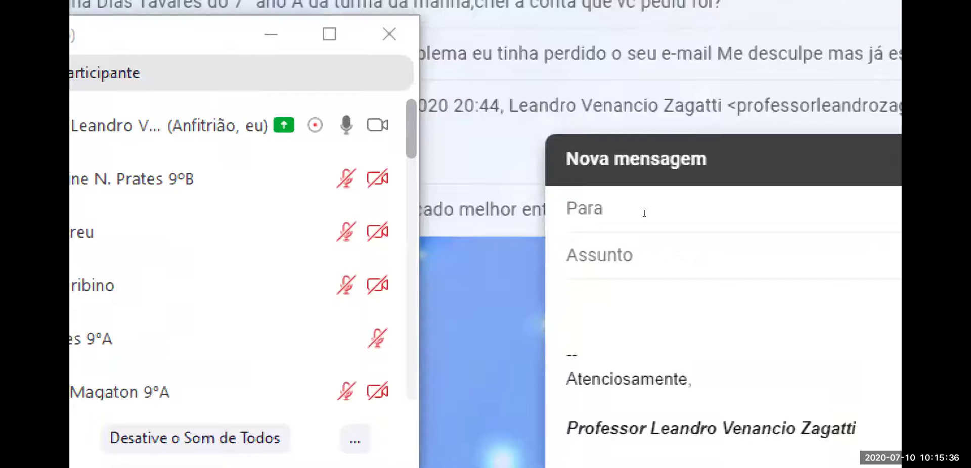
type("pro")
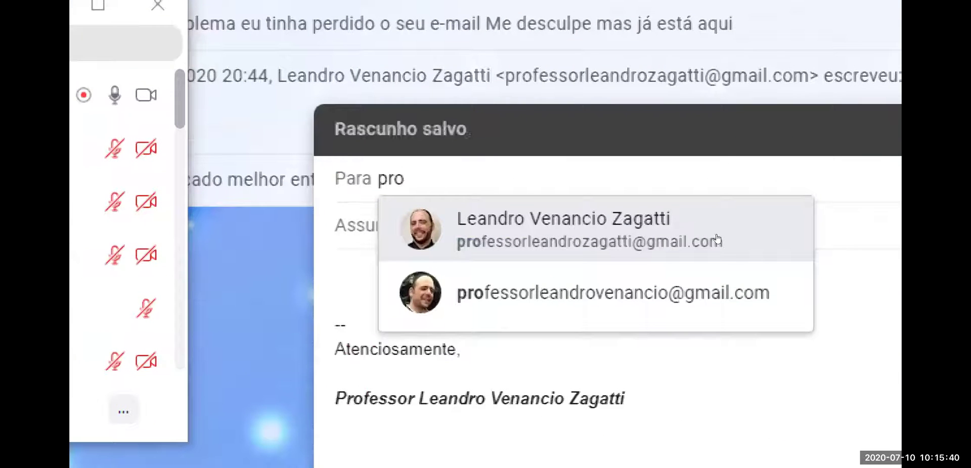
mouse_move(718, 238)
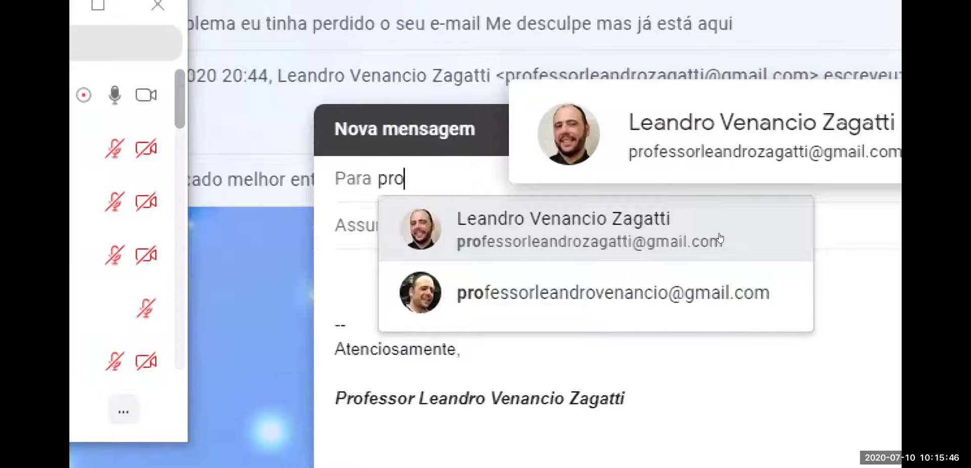
left_click(720, 238)
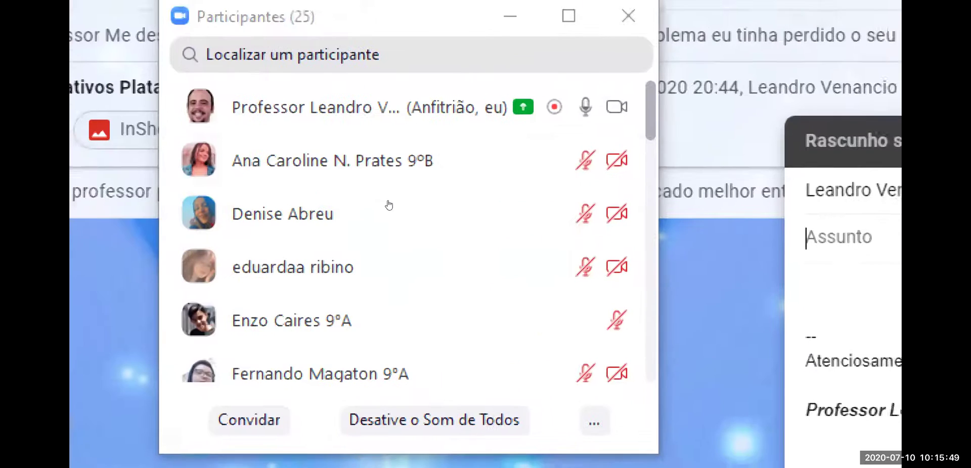
Look through the list of participants in the Zoom meeting.
mouse_move(388, 204)
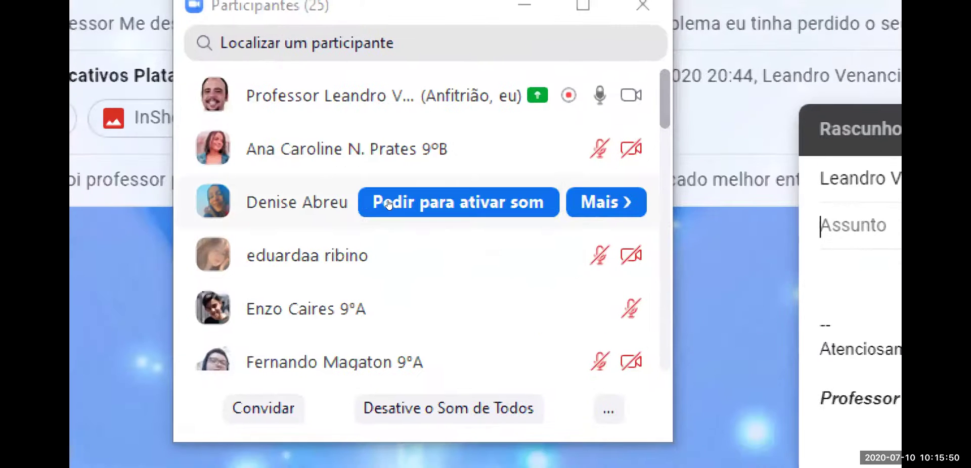
scroll(388, 204, "down", 5)
scroll(389, 204, "down", 5)
scroll(388, 204, "down", 7)
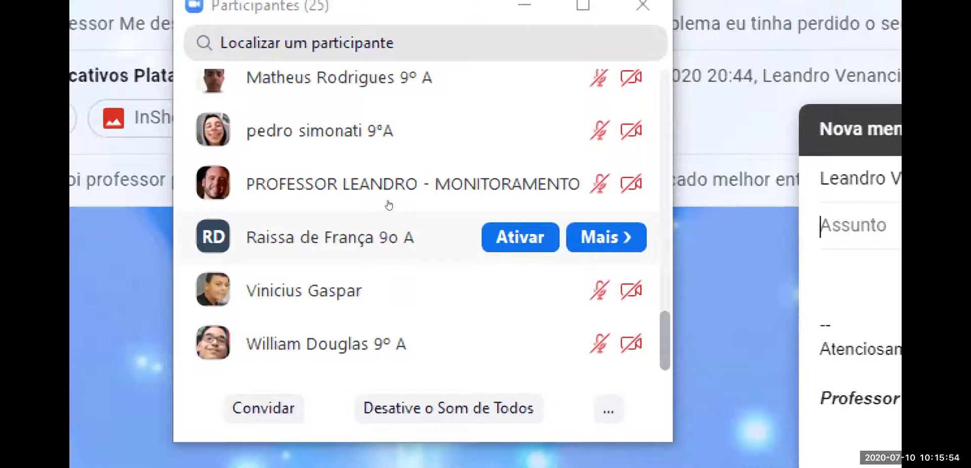
scroll(388, 204, "up", 5)
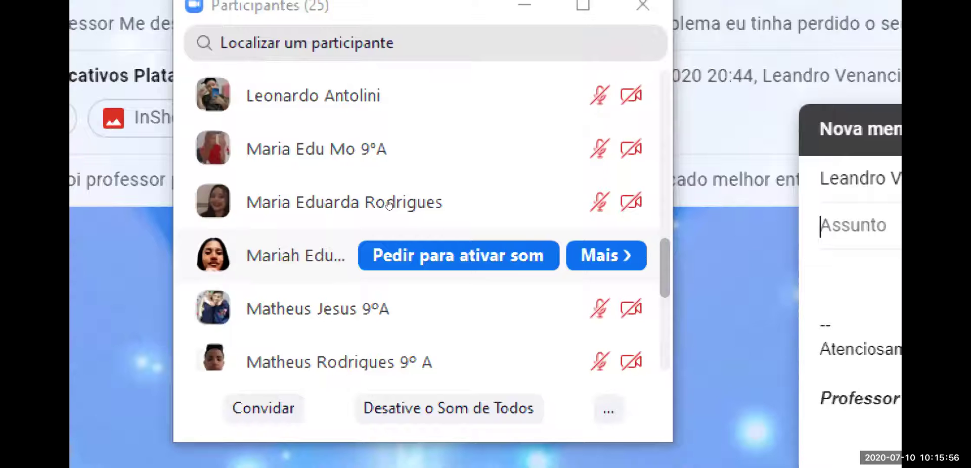
scroll(388, 204, "up", 1)
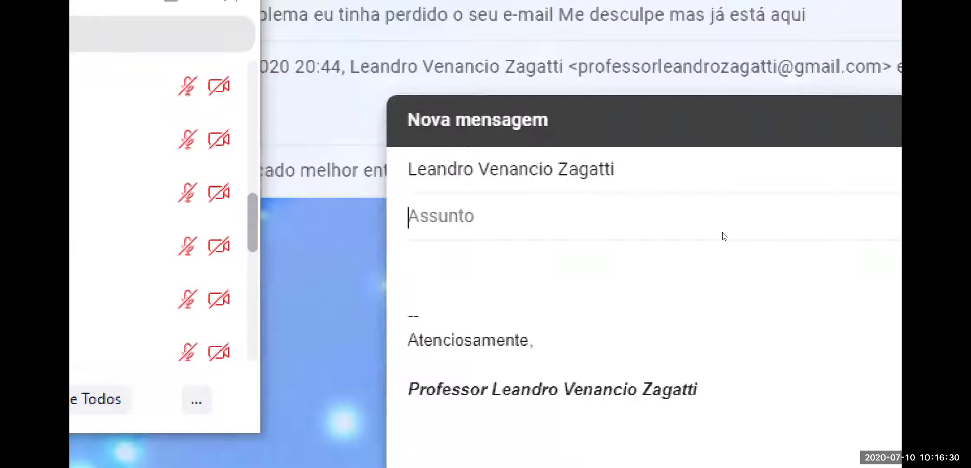
Enter the subject "Pesquisa aplicativos Google" followed by the student's name and the class "9o B", separated by hyphens.
type("Pesquisa aplicativos Google ")
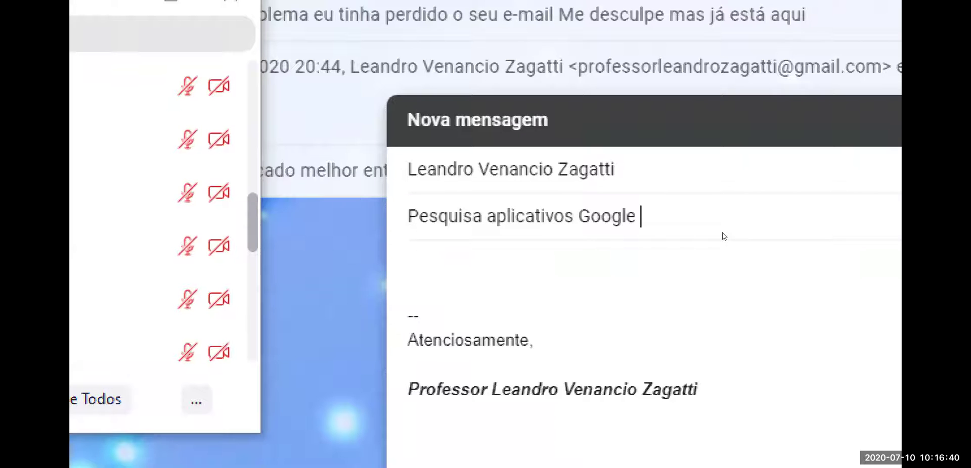
type("-")
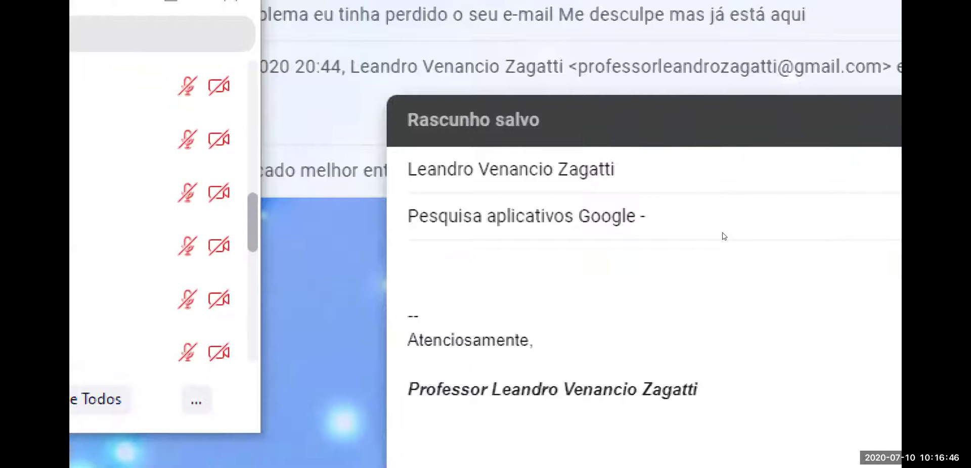
type("Nom")
key("BackSpace")
key("BackSpace")
key("BackSpace")
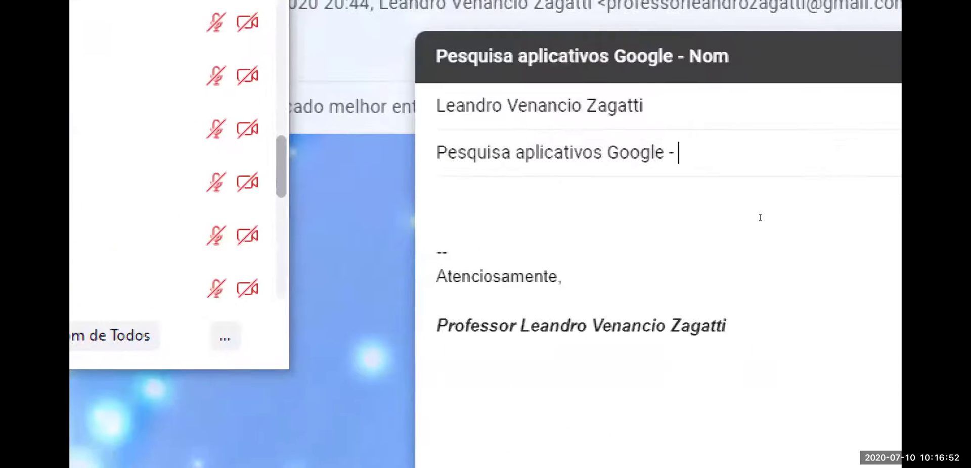
type("João Pedro - ")
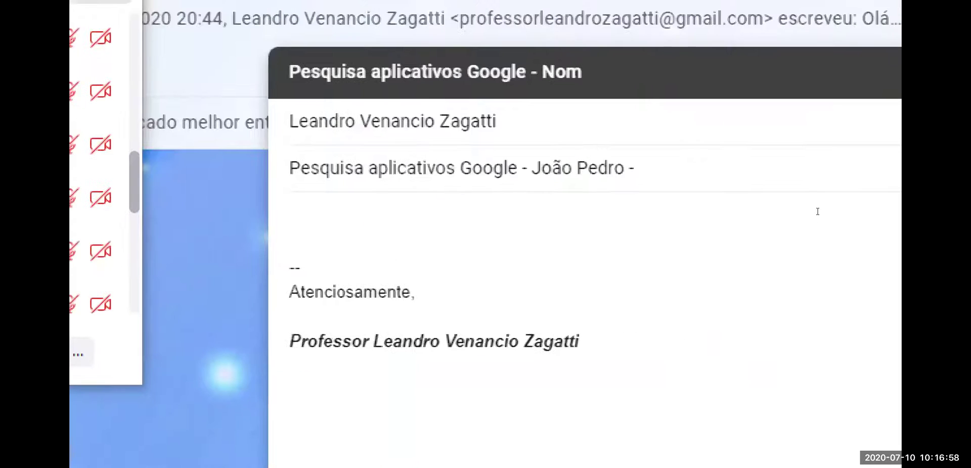
type("9o")
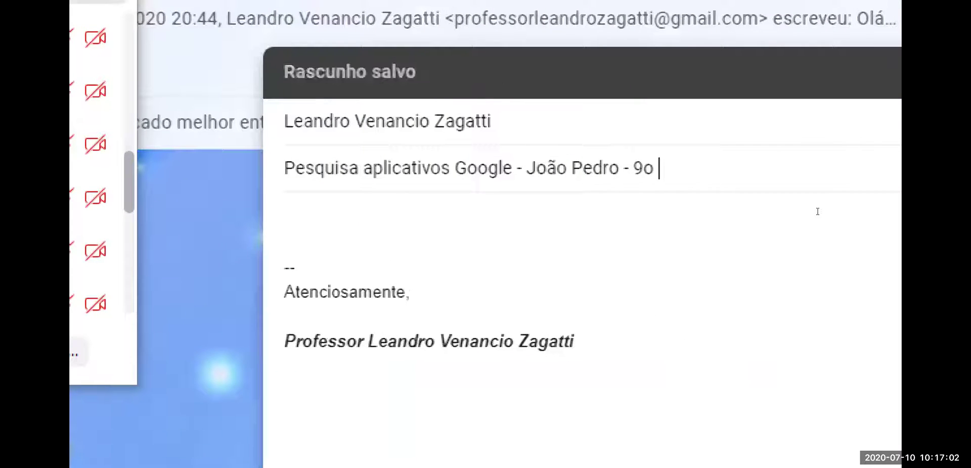
type(" B")
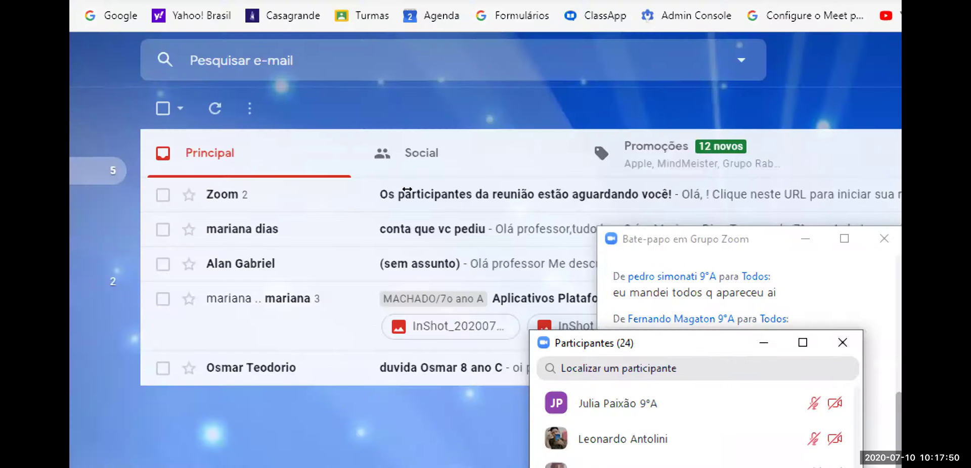
Review the rest of the participants list and the recent messages in the Zoom group chat.
left_click(884, 238)
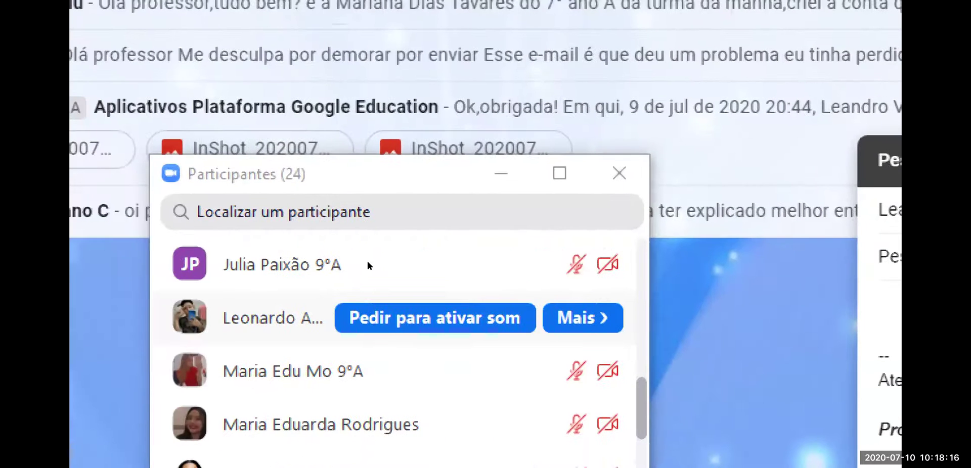
scroll(367, 262, "down", 5)
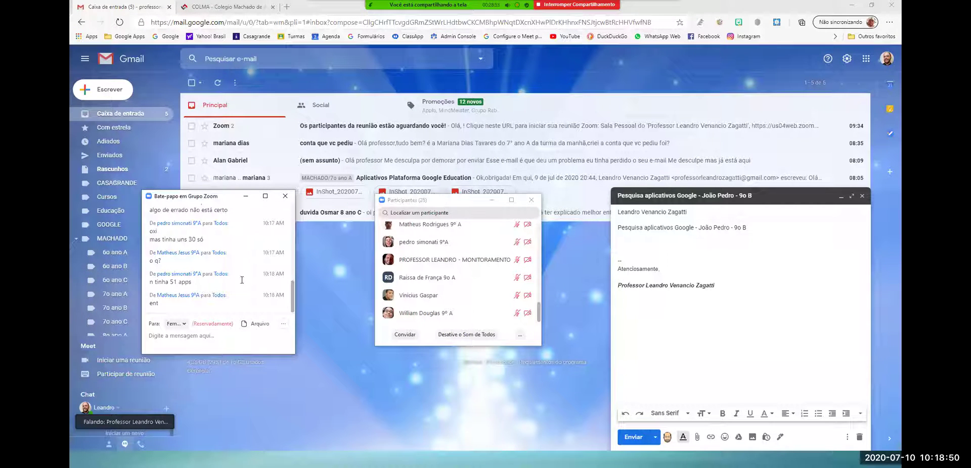
scroll(291, 279, "up", 1)
scroll(292, 278, "up", 3)
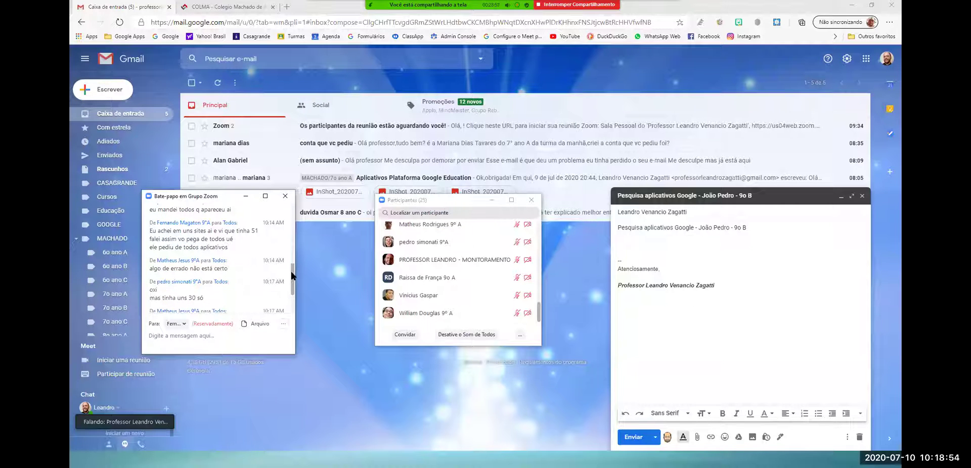
left_click_drag(291, 273, 292, 294)
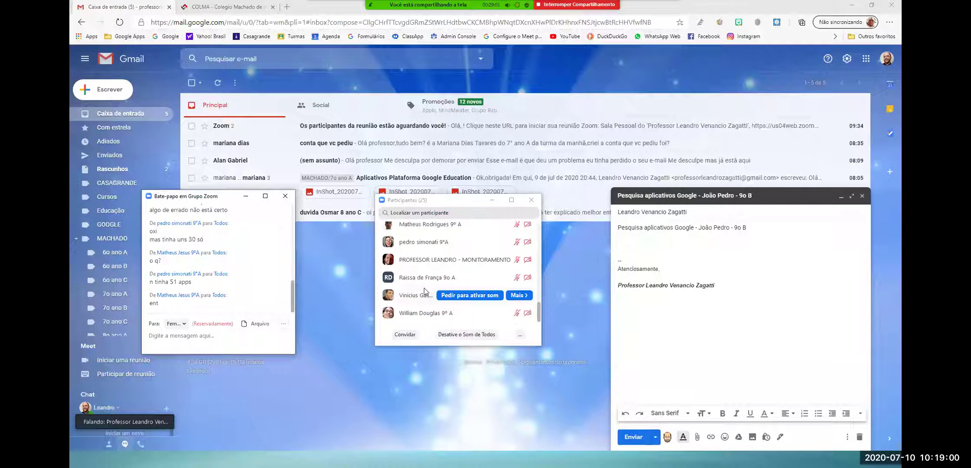
Remove the 9o A participant with the "RD" avatar from the Zoom meeting.
mouse_move(475, 283)
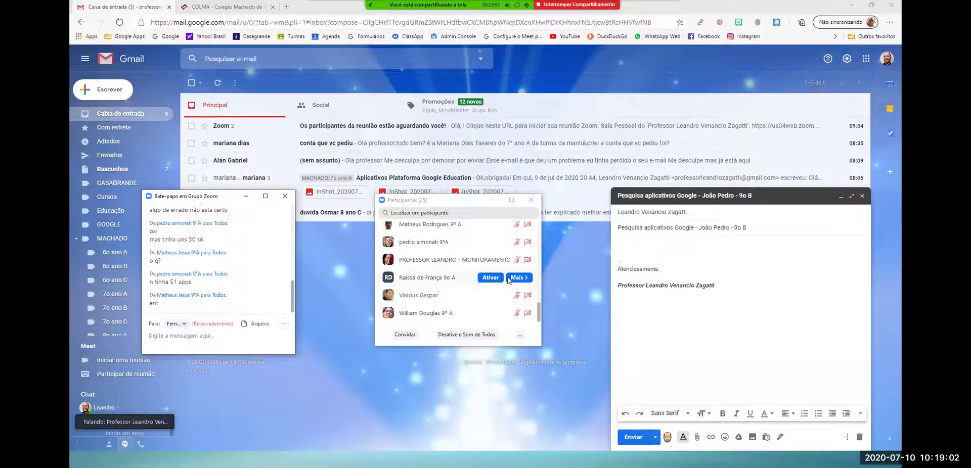
left_click(528, 278)
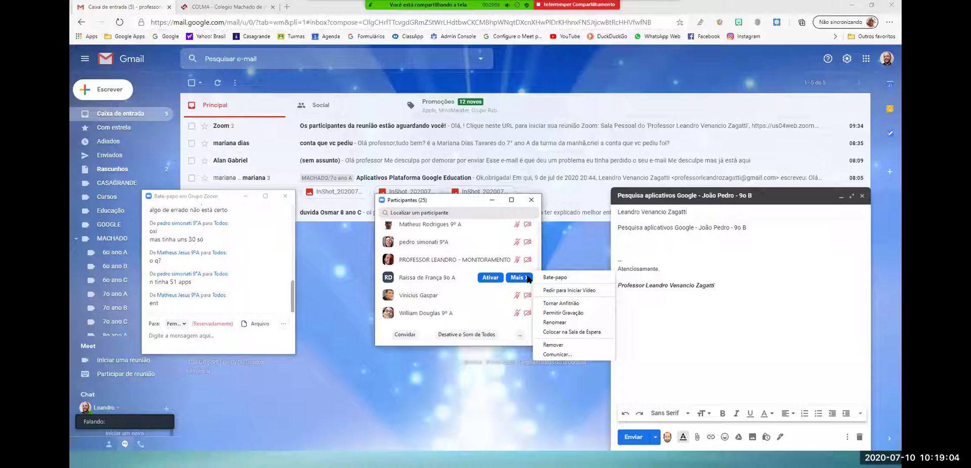
key("Down")
key("Down")
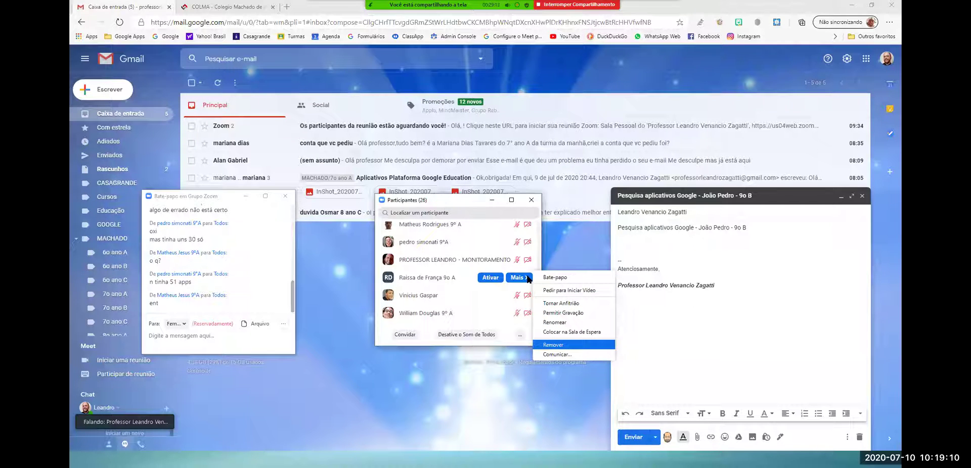
key("Return")
key("Return")
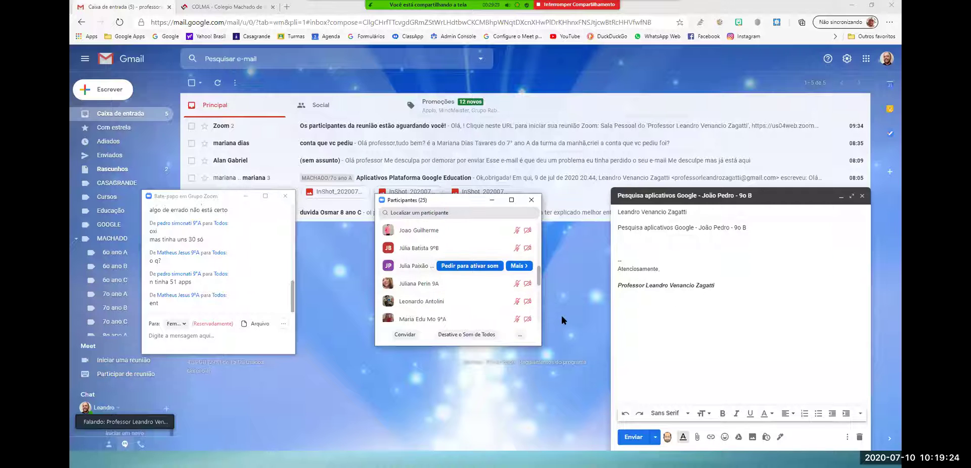
left_click(637, 244)
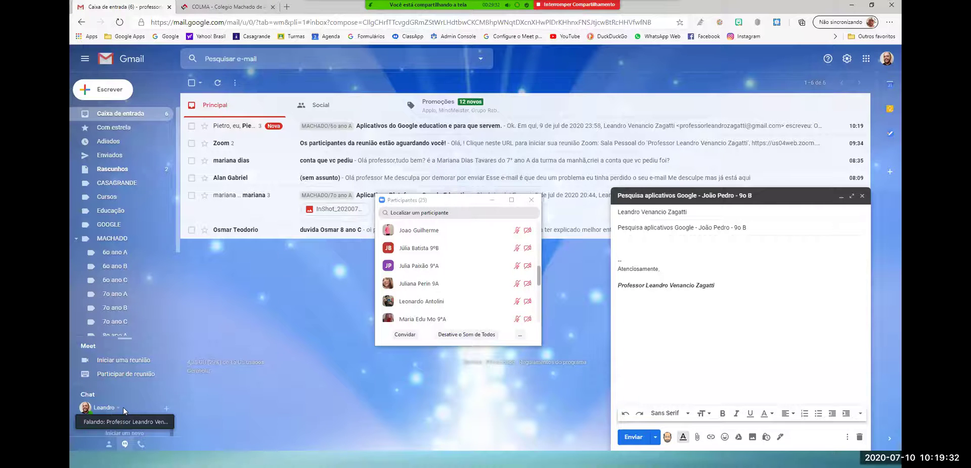
left_click(665, 11)
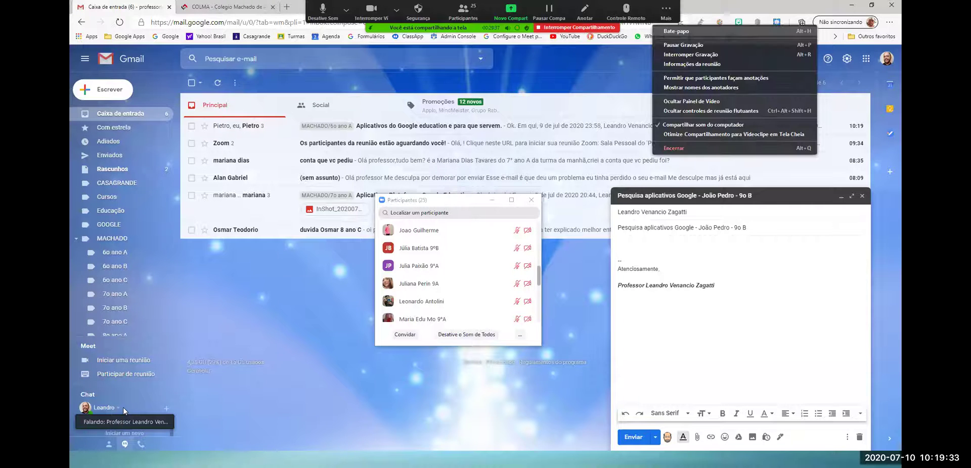
left_click(680, 19)
left_click(682, 21)
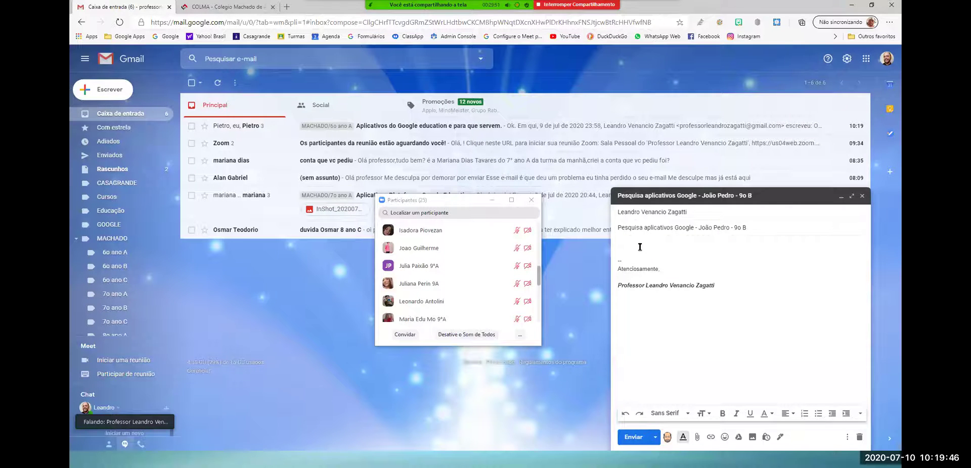
Write the greeting "Olá professor." in the message body and paste the copied lesson text after a blank line.
type("Olá professor")
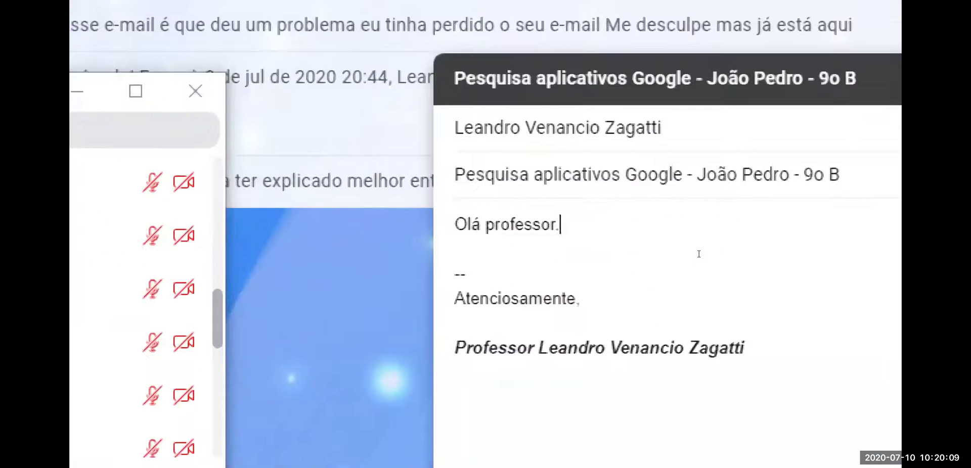
type(".")
key("Return")
key("Return")
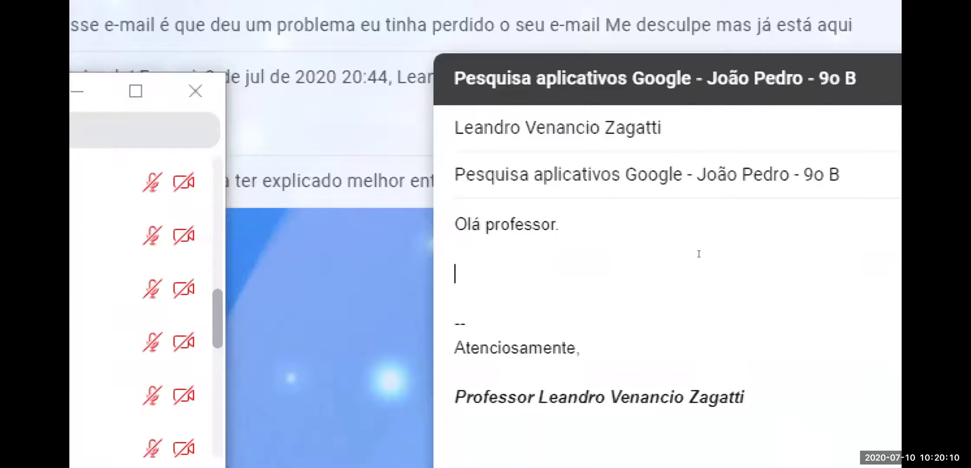
key("ctrl+v")
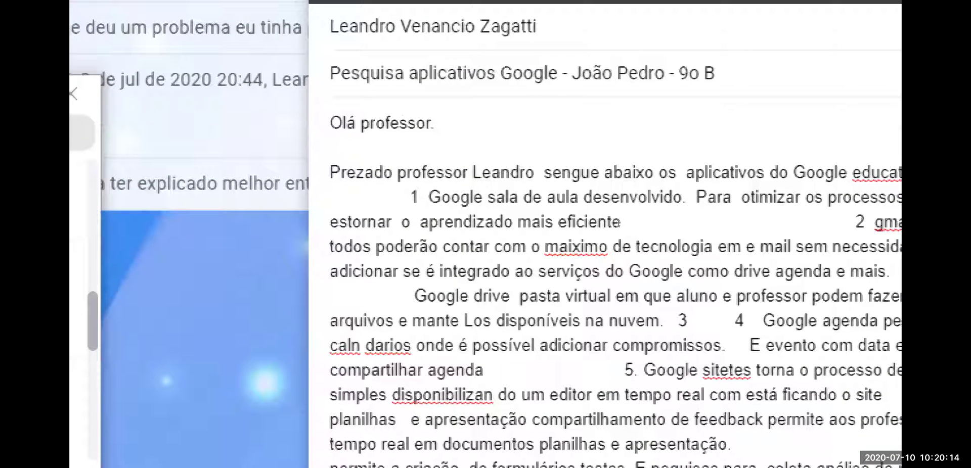
Delete the pasted text's opening line that begins with "Prezado professor".
left_click_drag(310, 166, 336, 166)
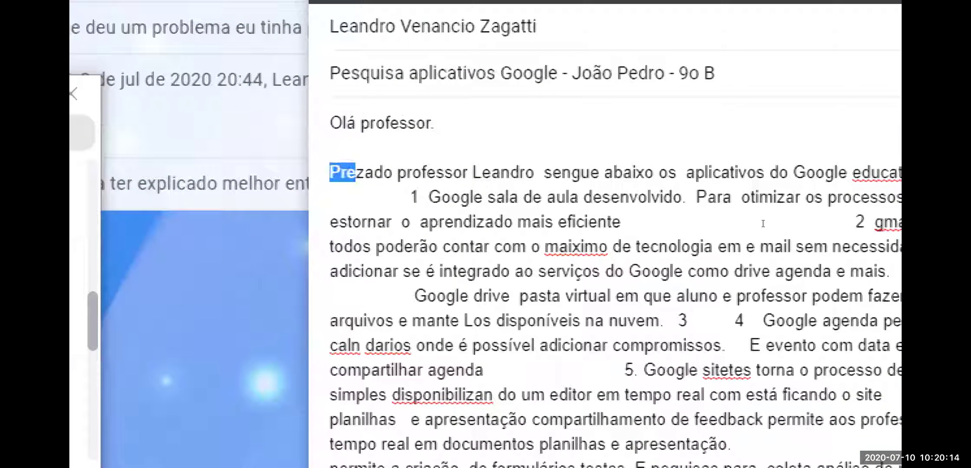
key("shift+End")
key("BackSpace")
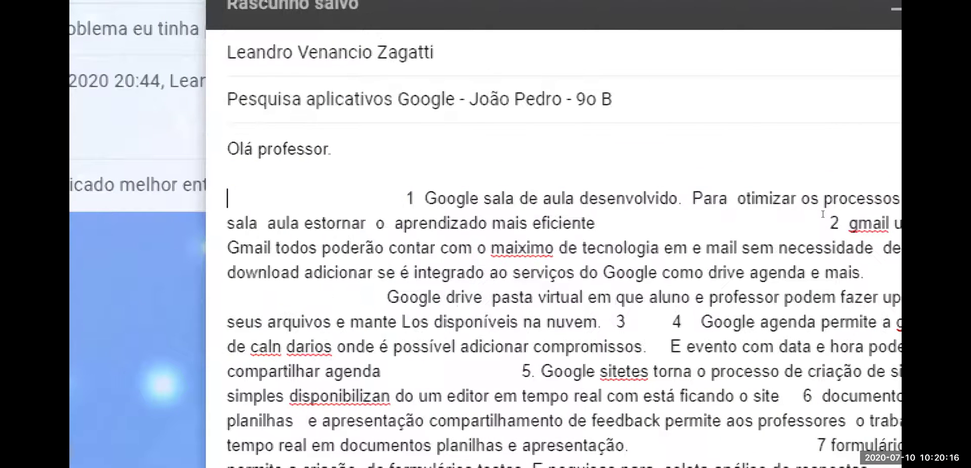
Delete the run of blank spaces before "1 Google sala de aula" so the pasted text starts at the line's beginning.
key("Delete")
key("Delete")
key("Delete")
key("Delete")
key("Delete")
key("Delete")
key("Delete")
key("Delete")
key("Delete")
key("Delete")
key("Delete")
key("Delete")
key("Delete")
key("Delete")
key("Delete")
key("Delete")
key("Delete")
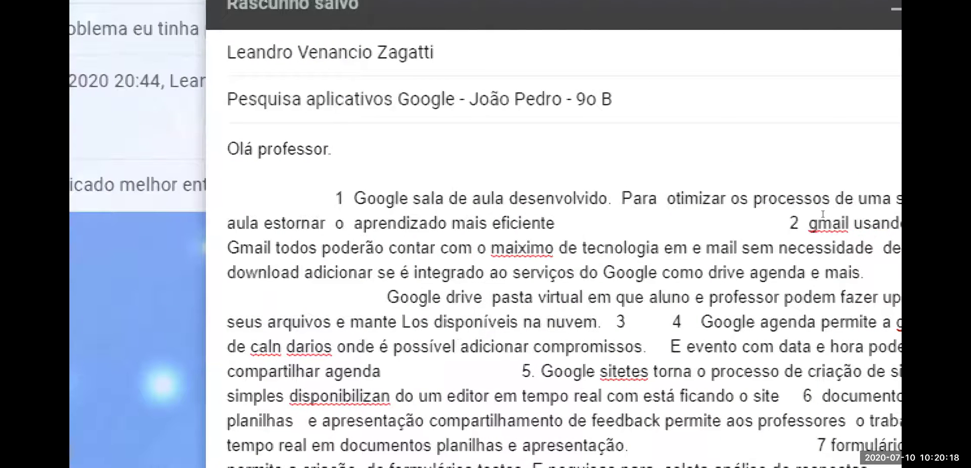
key("Delete")
key("Delete")
key("Delete")
key("Delete")
key("Delete")
key("Delete")
key("Delete")
key("Delete")
key("Delete")
key("Delete")
key("Delete")
key("Delete")
key("Delete")
key("Delete")
key("Delete")
key("Delete")
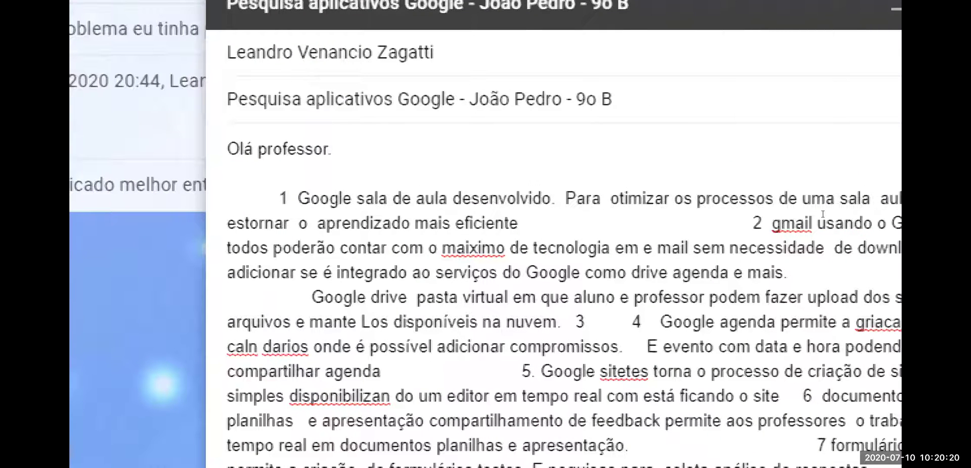
key("Delete")
key("Delete")
key("Delete")
key("Delete")
key("Delete")
key("Delete")
key("Delete")
key("Delete")
key("Delete")
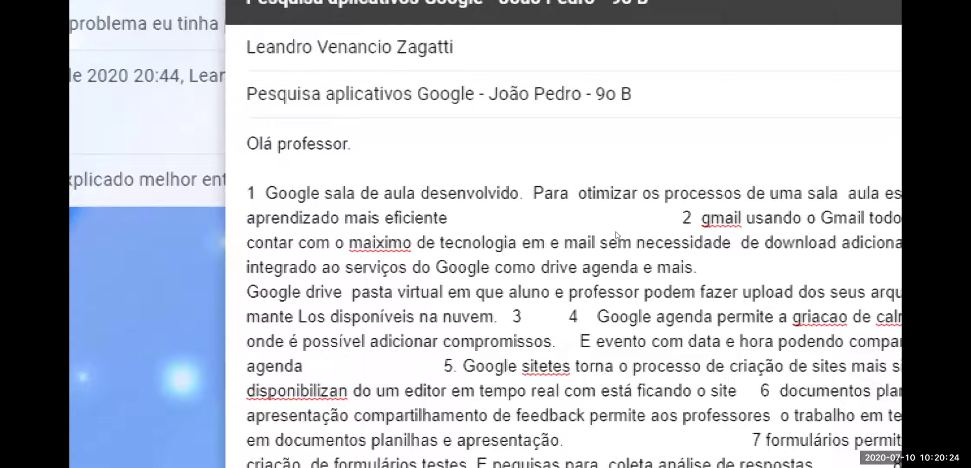
Add a colon after "Google sala de aula" and capitalise the following word as "Desenvolvido".
key("Right")
key("Right")
key("Right")
key("Right")
key("Right")
key("Right")
key("Right")
key("Right")
key("Right")
key("Right")
key("Right")
key("Right")
key("Right")
key("Right")
key("Right")
key("Right")
key("Right")
key("Right")
key("Right")
key("Right")
type(":")
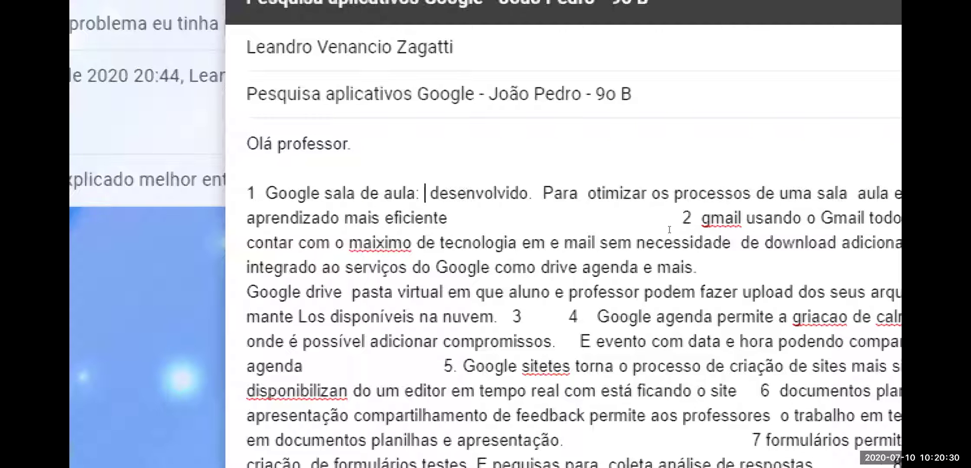
type(" D")
key("Delete")
Replace the period and "Para" after "Desenvolvido" with a lowercase "para" in the same sentence.
key("Right")
key("Right")
key("Right")
key("Right")
key("Right")
key("Right")
key("Right")
key("Right")
key("Right")
key("Right")
key("Right")
type("p")
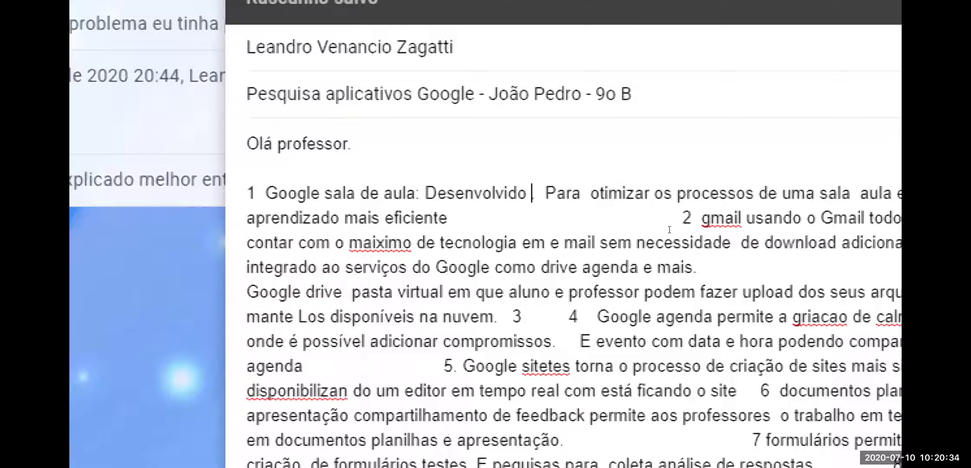
type("ara")
key("Delete")
key("Delete")
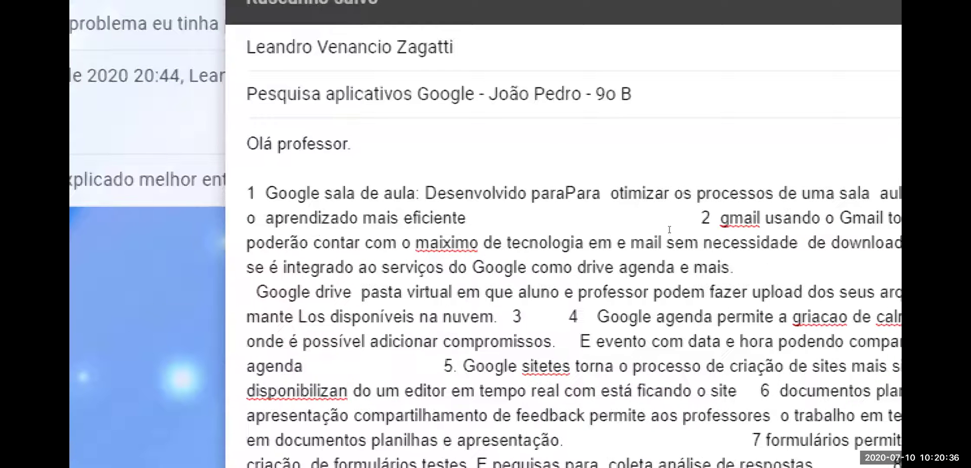
key("Delete")
key("Delete")
key("Delete")
key("Delete")
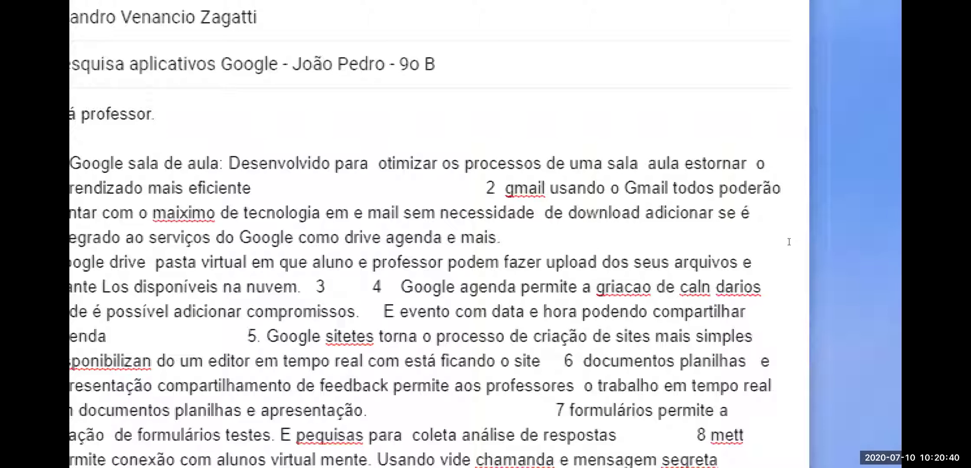
Remove the extra space before "aula" and correct "estornar" to "e tornar" in the first item.
left_click(639, 163)
key("Delete")
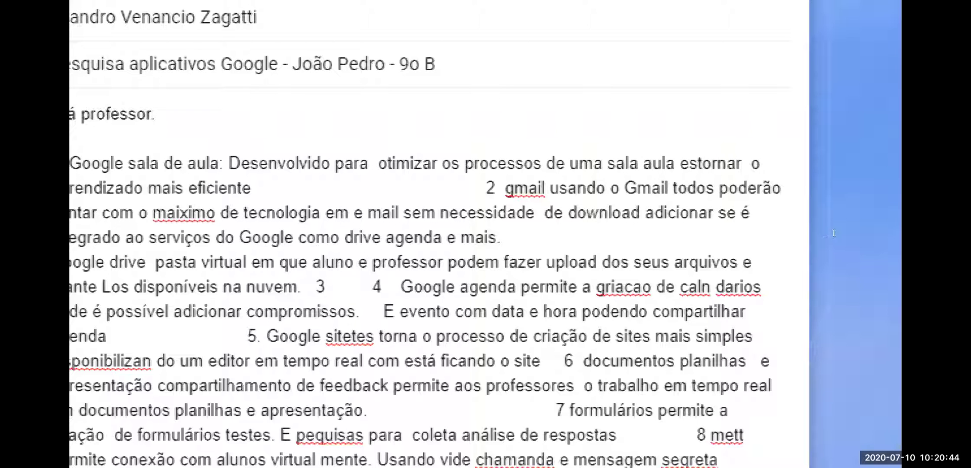
key("Right")
key("Right")
key("Right")
key("Right")
key("Right")
key("Right")
key("Right")
key("Delete")
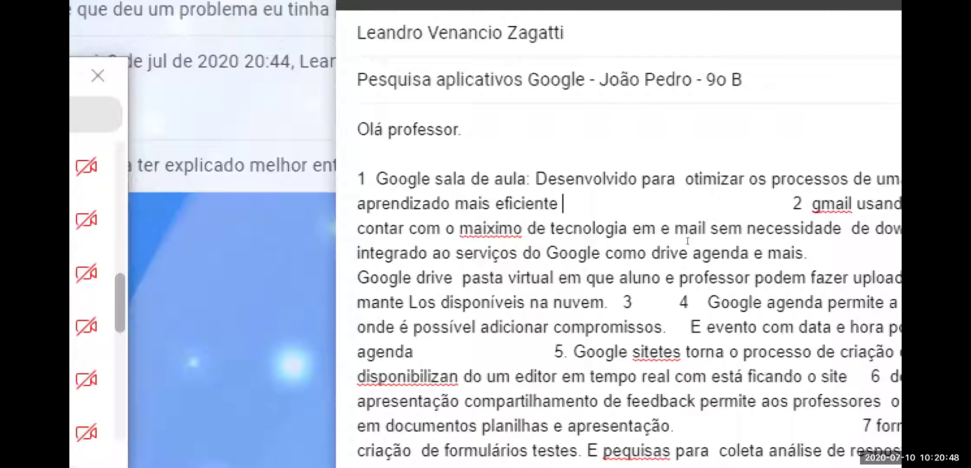
End the first item with a period after "eficiente" and separate it from item 2 with a blank line.
type(".")
key("Return")
key("Return")
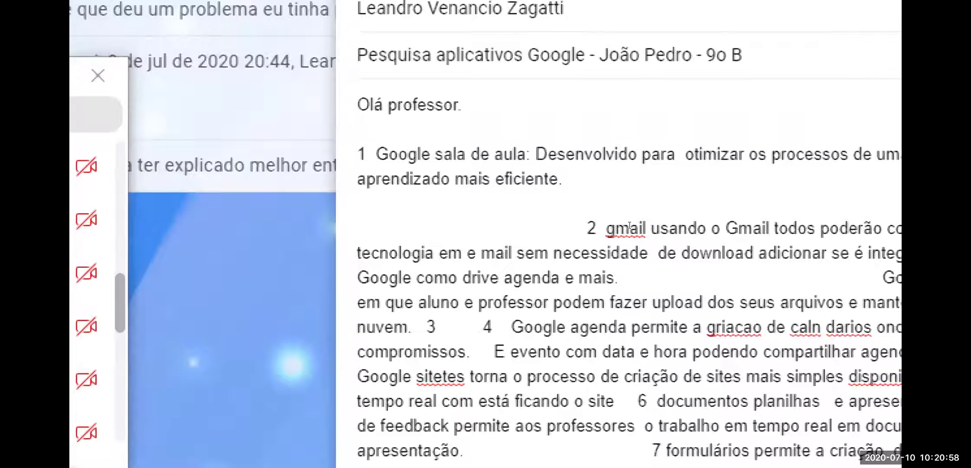
Format the item heading "1 Google sala de aula:" as bold with blue text.
key("shift+Right")
key("shift+Right")
key("shift+Right")
key("shift+Right")
key("shift+Right")
key("shift+Right")
key("shift+Right")
key("shift+Right")
key("shift+Right")
key("shift+Right")
key("shift+Right")
key("shift+Right")
key("shift+Right")
key("shift+Right")
key("shift+Right")
key("shift+Right")
key("shift+Right")
key("shift+Right")
key("shift+Right")
key("shift+Right")
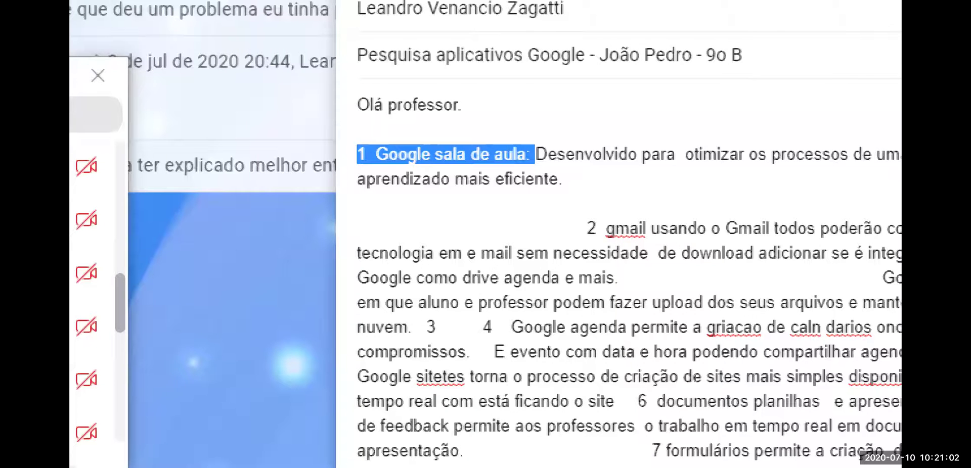
key("ctrl+b")
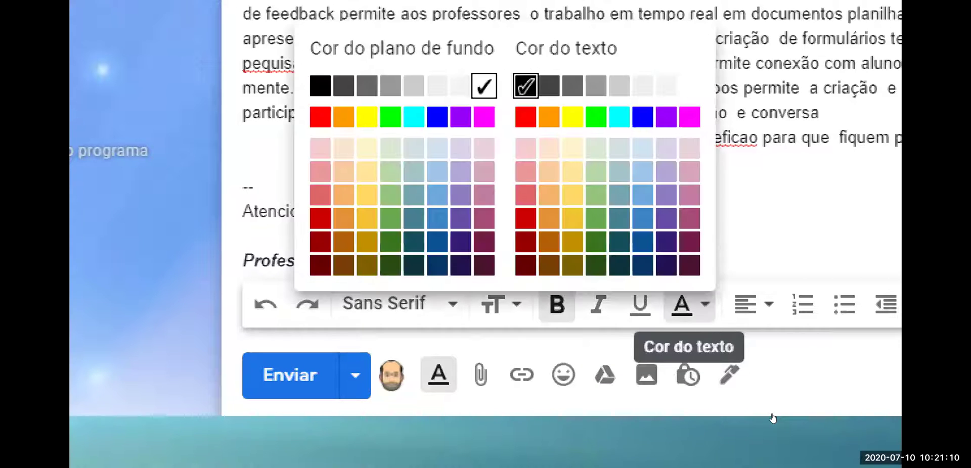
left_click(747, 351)
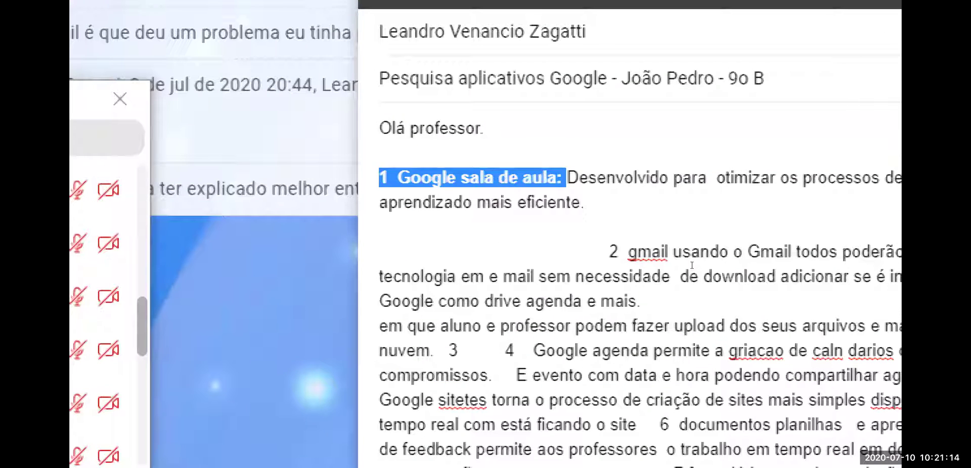
left_click(687, 260)
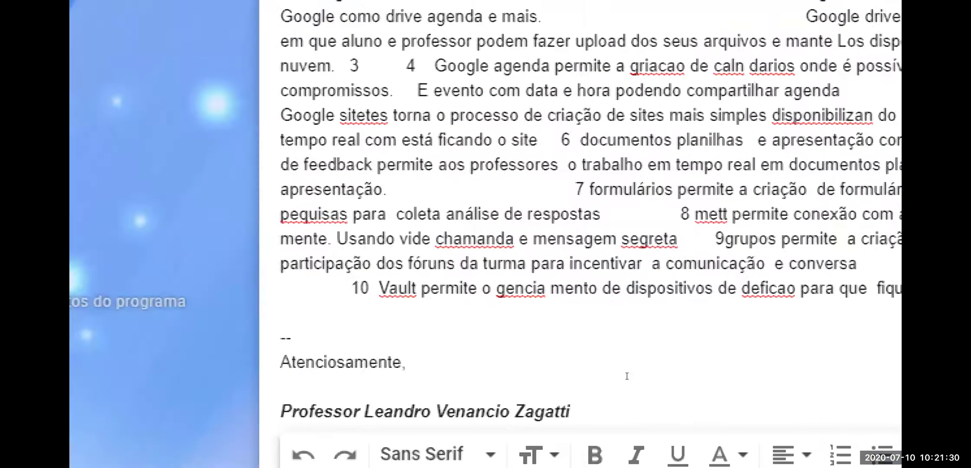
Delete the "--" separator above "Atenciosamente," and close the message draft.
key("shift+End")
key("BackSpace")
key("BackSpace")
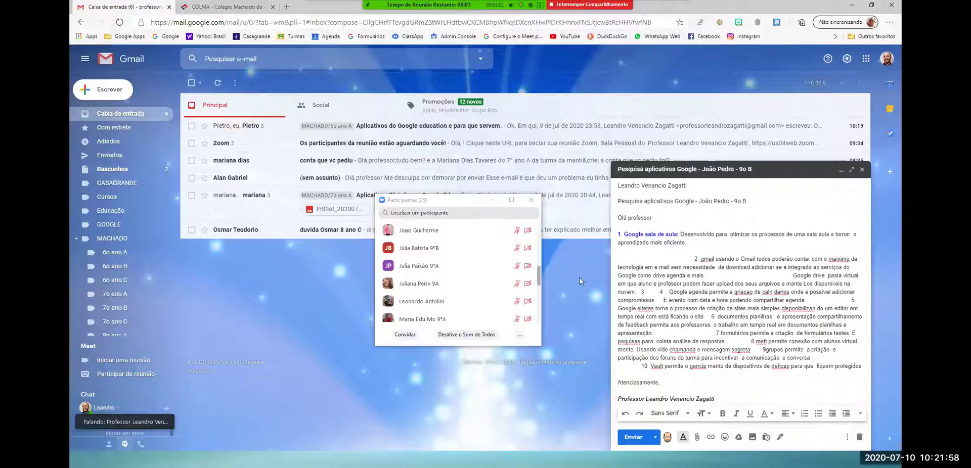
left_click(862, 170)
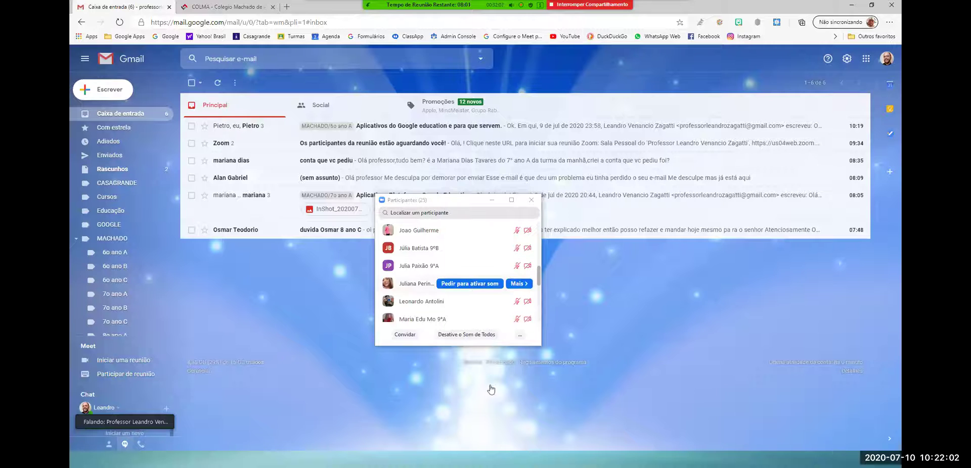
Switch to the PowerPoint slide show and close the Zoom participants and group chat windows.
key("alt+Tab")
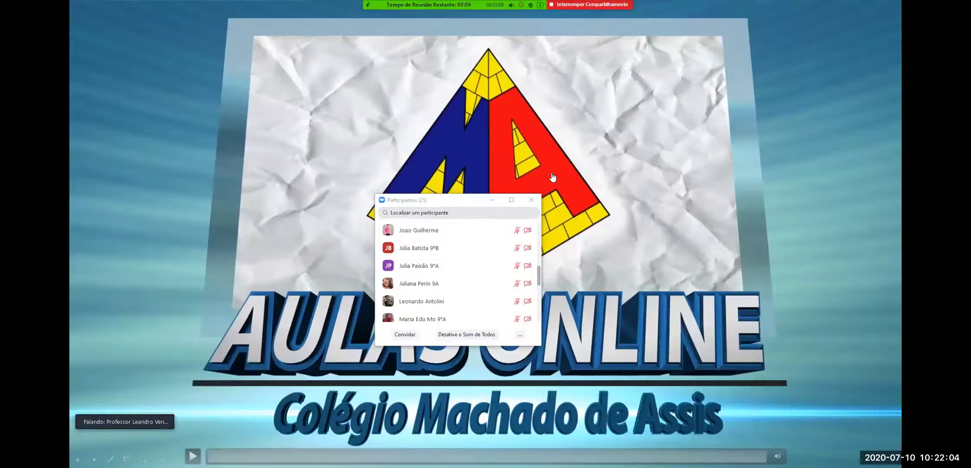
left_click(529, 200)
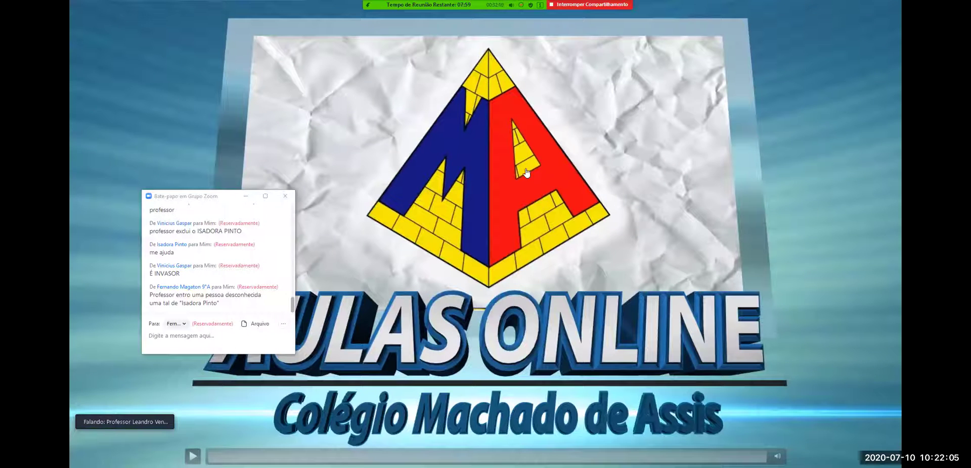
left_click(282, 197)
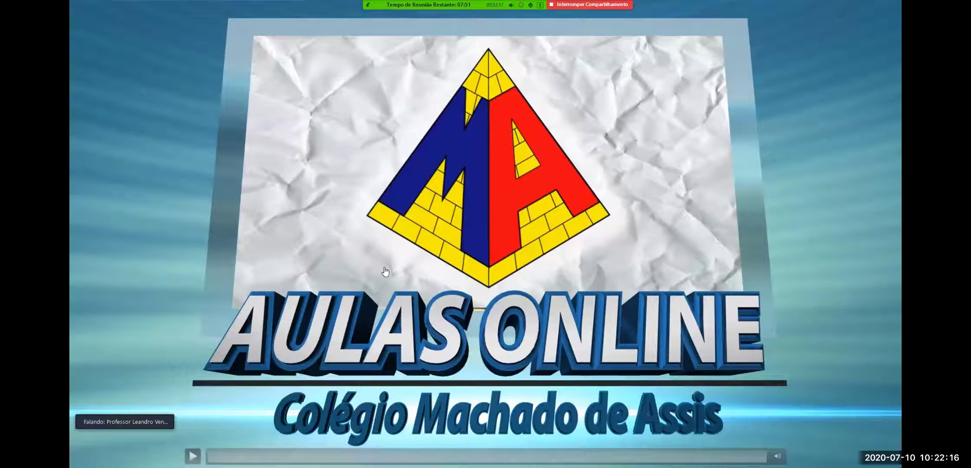
Open the Zoom participants list and check who is attending the meeting.
key("alt+u")
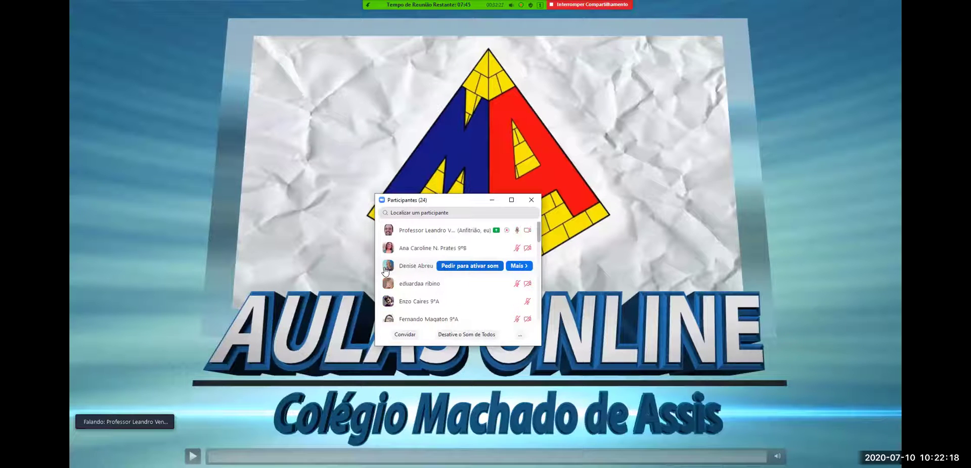
scroll(386, 271, "down", 3)
scroll(385, 270, "up", 1)
scroll(386, 271, "up", 2)
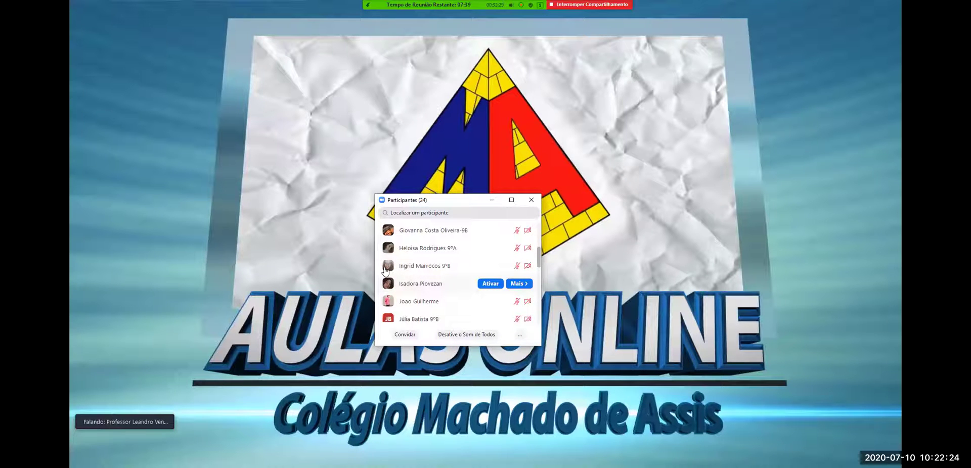
scroll(385, 270, "down", 5)
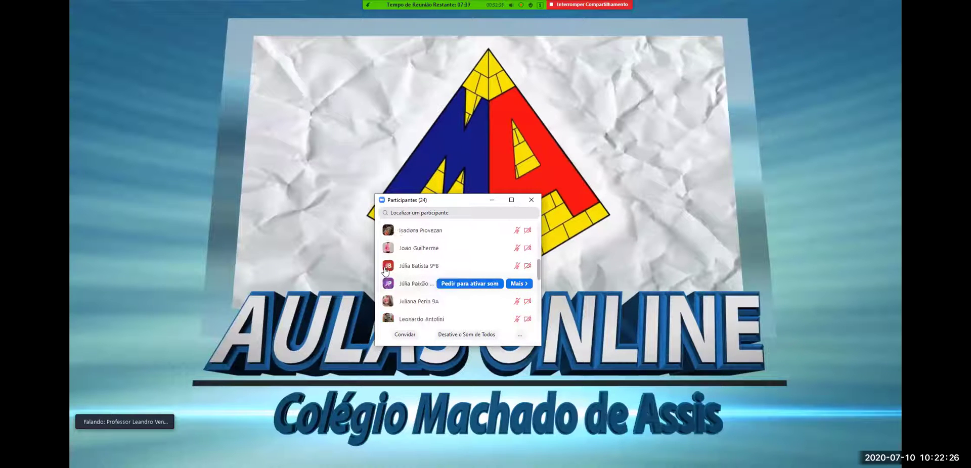
scroll(385, 270, "down", 3)
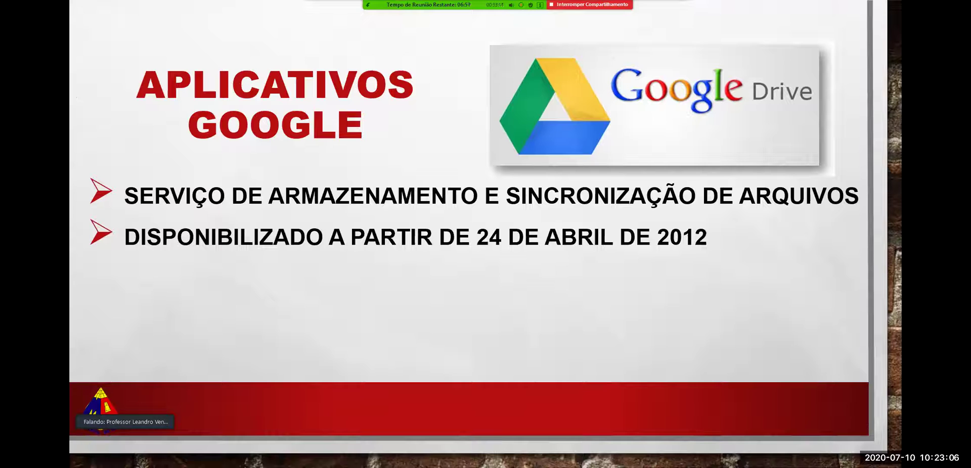
Reveal the bullet on cloud computing on the Google Drive slide and circle the word "NUVEM" with the red pen.
key("Right")
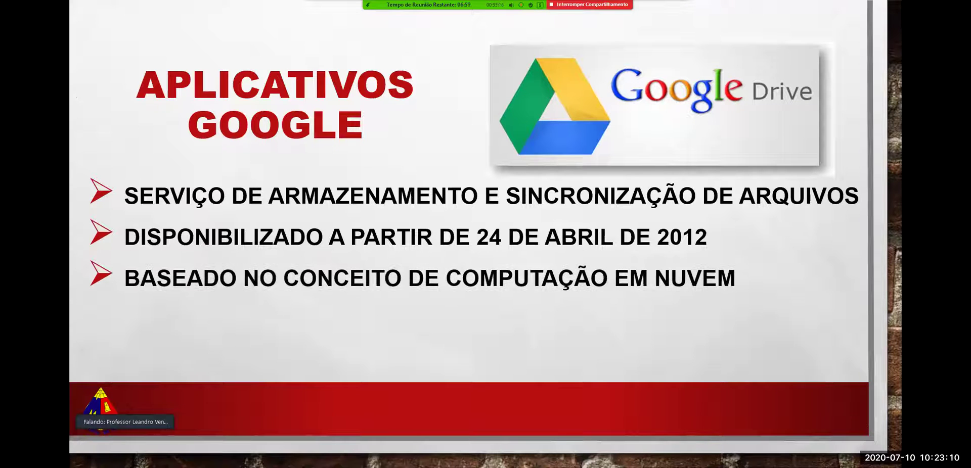
right_click(789, 281)
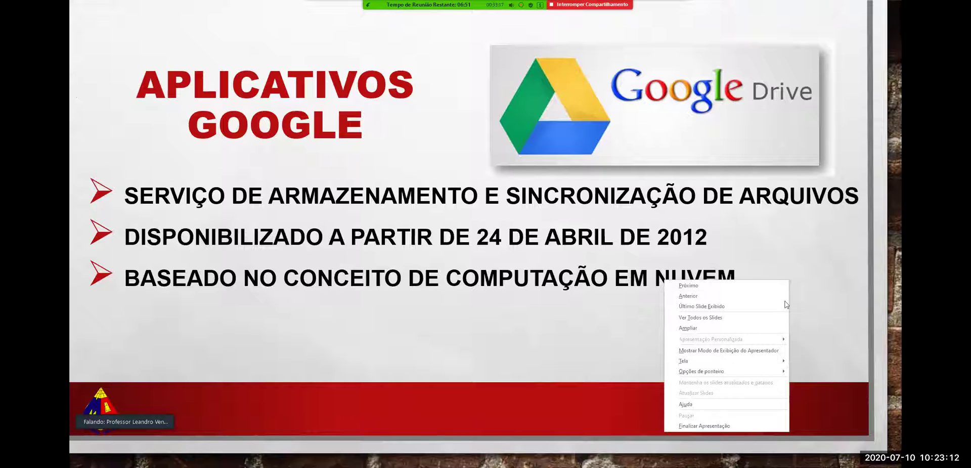
mouse_move(781, 373)
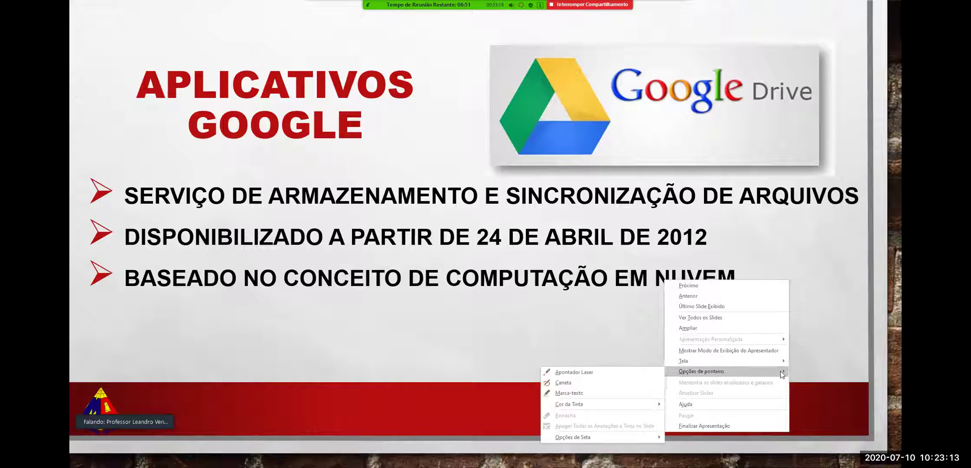
left_click(629, 392)
mouse_move(687, 261)
left_mouse_down()
mouse_move(651, 264)
mouse_move(649, 287)
mouse_move(763, 296)
mouse_move(720, 255)
left_mouse_up()
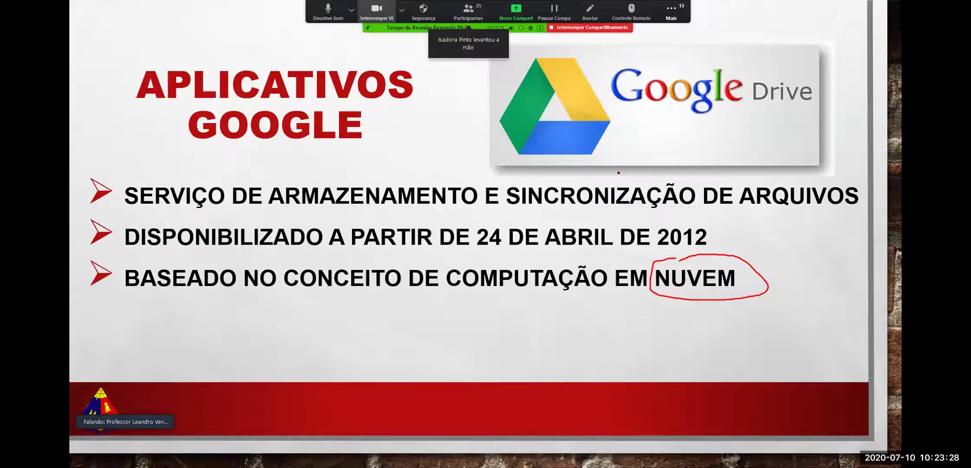
Check the Zoom participants list for the reported intruder and minimise its window.
key("alt+u")
scroll(457, 266, "down", 1)
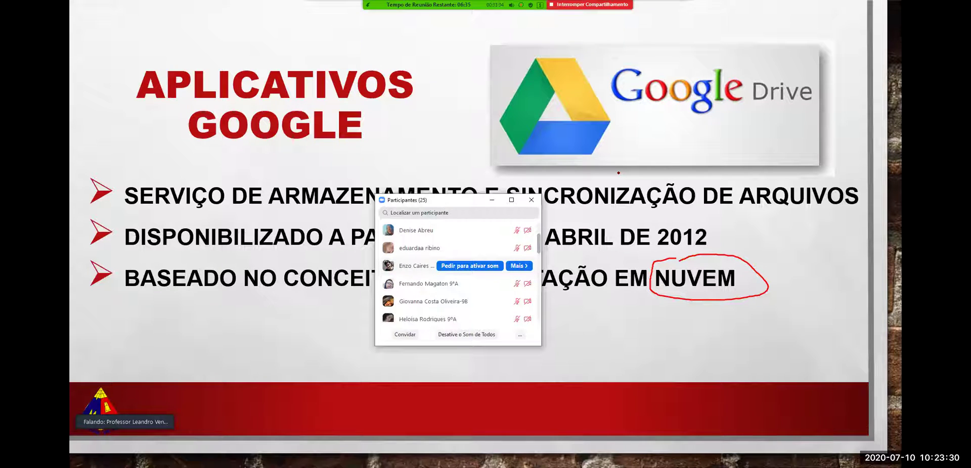
scroll(458, 301, "up", 1)
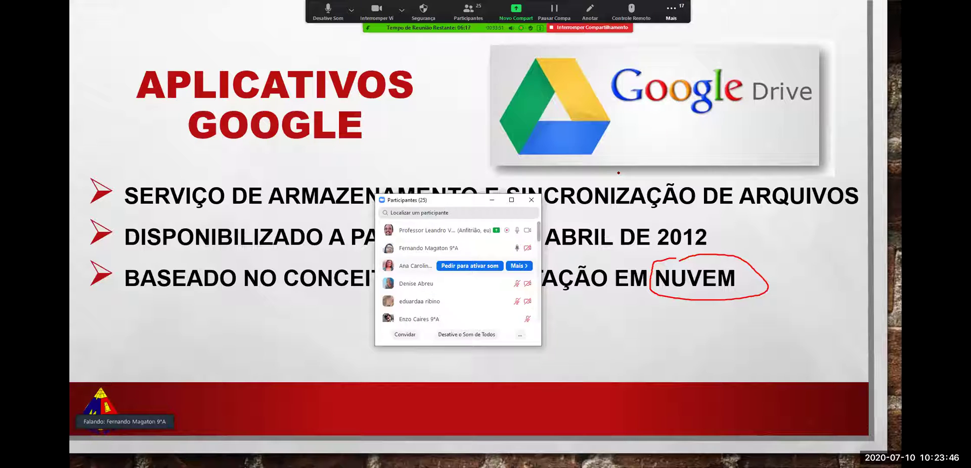
scroll(458, 266, "down", 3)
scroll(458, 265, "down", 1)
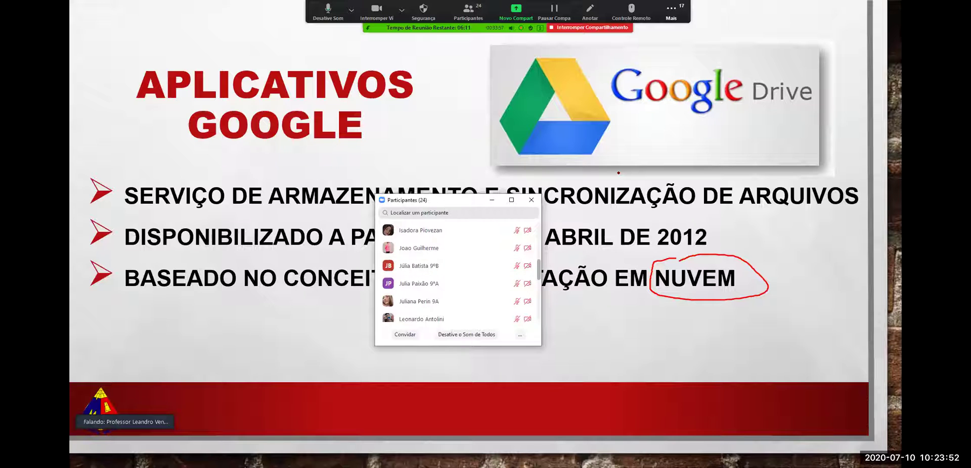
scroll(458, 273, "up", 1)
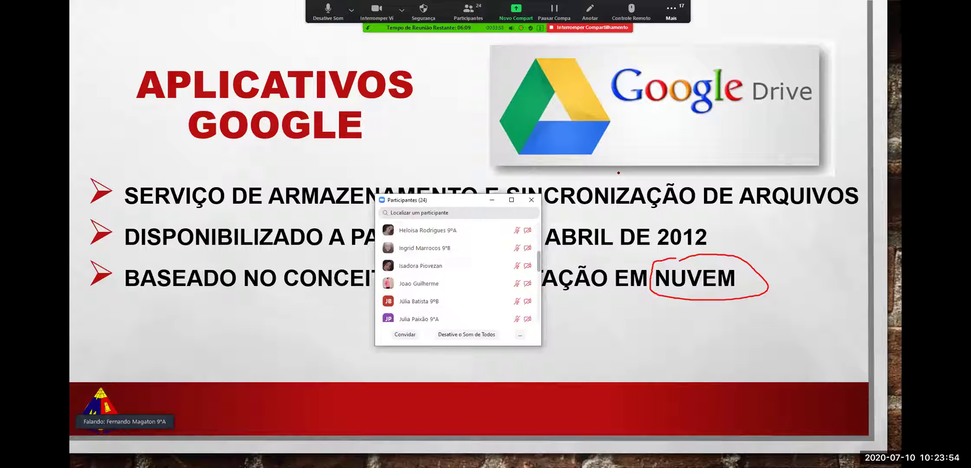
scroll(457, 273, "up", 2)
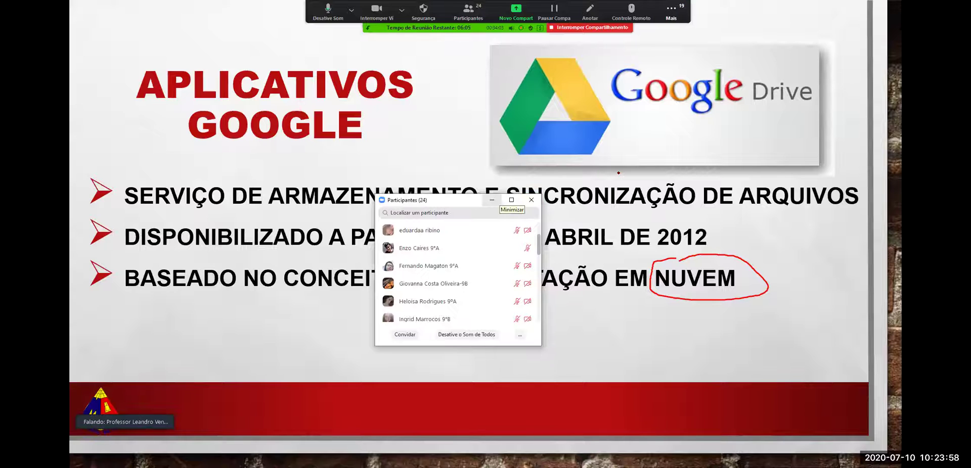
left_click(491, 200)
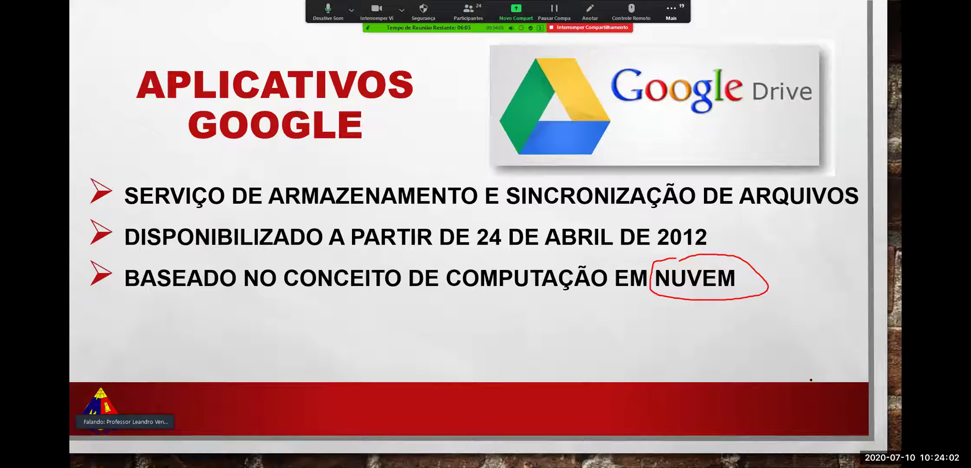
Reveal the next bullet on the Google Drive slide, "15 GB de armazenamento gratuito".
key("Right")
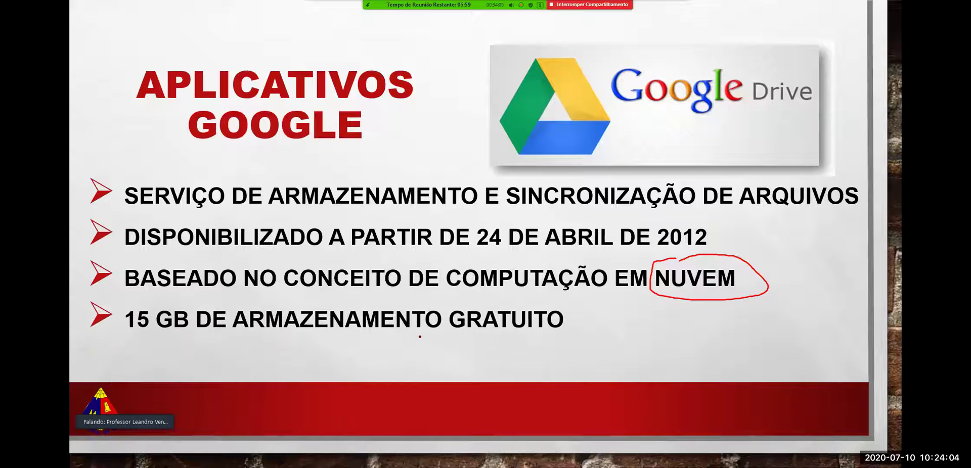